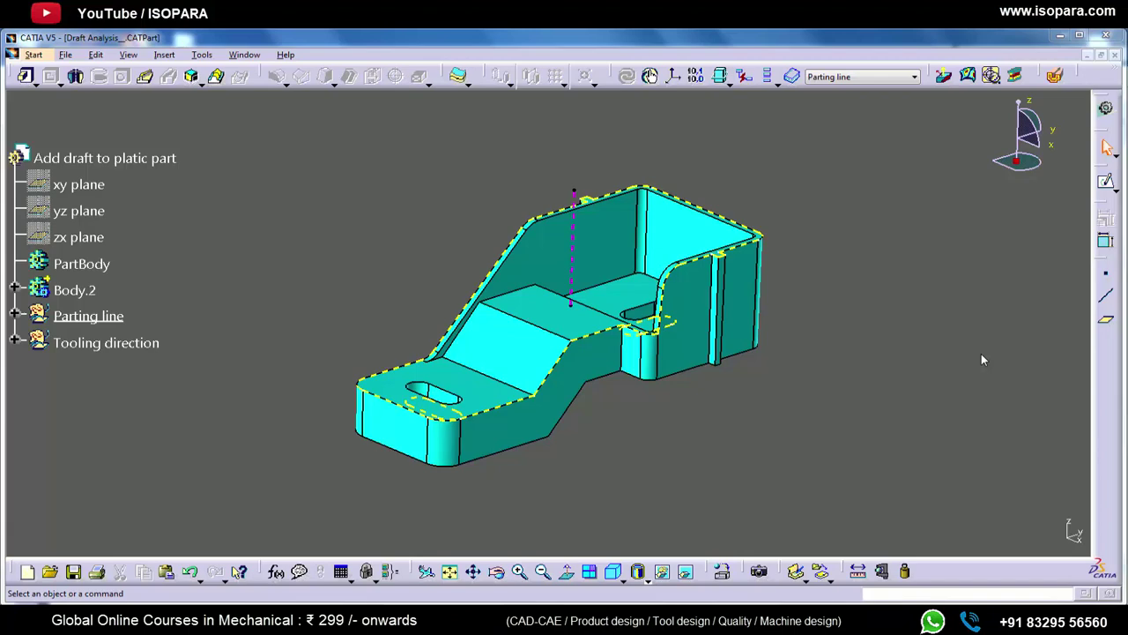
# - Start a draft analysis and switch the part's display to Shading with Material
pyautogui.moveTo(630, 346); pyautogui.dragTo(613, 336, button='middle')
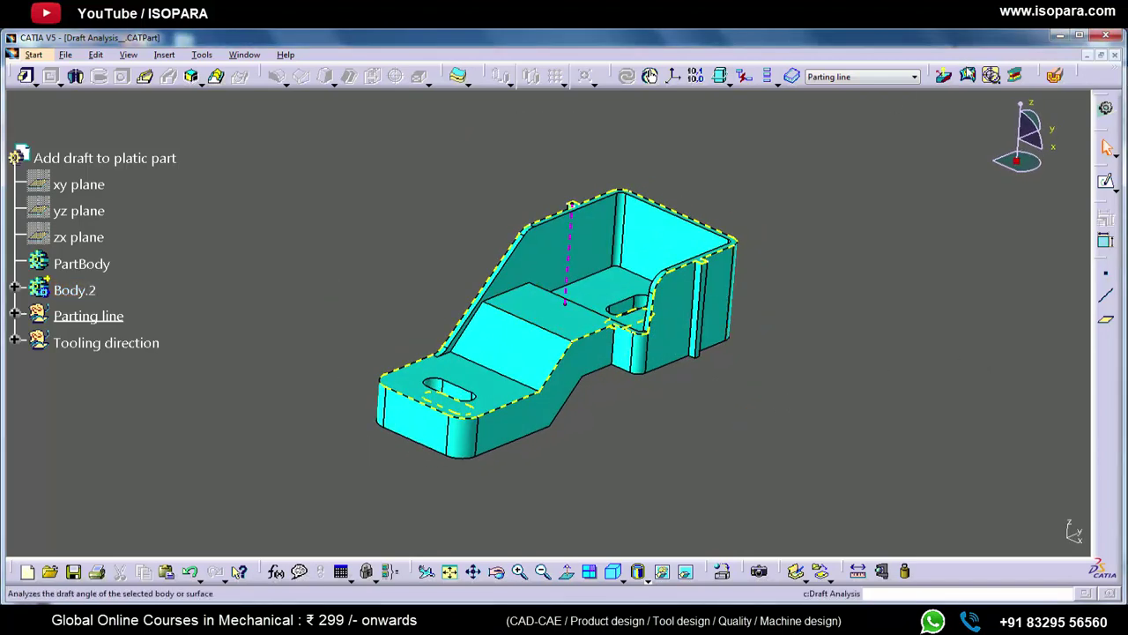
pyautogui.click(941, 78)
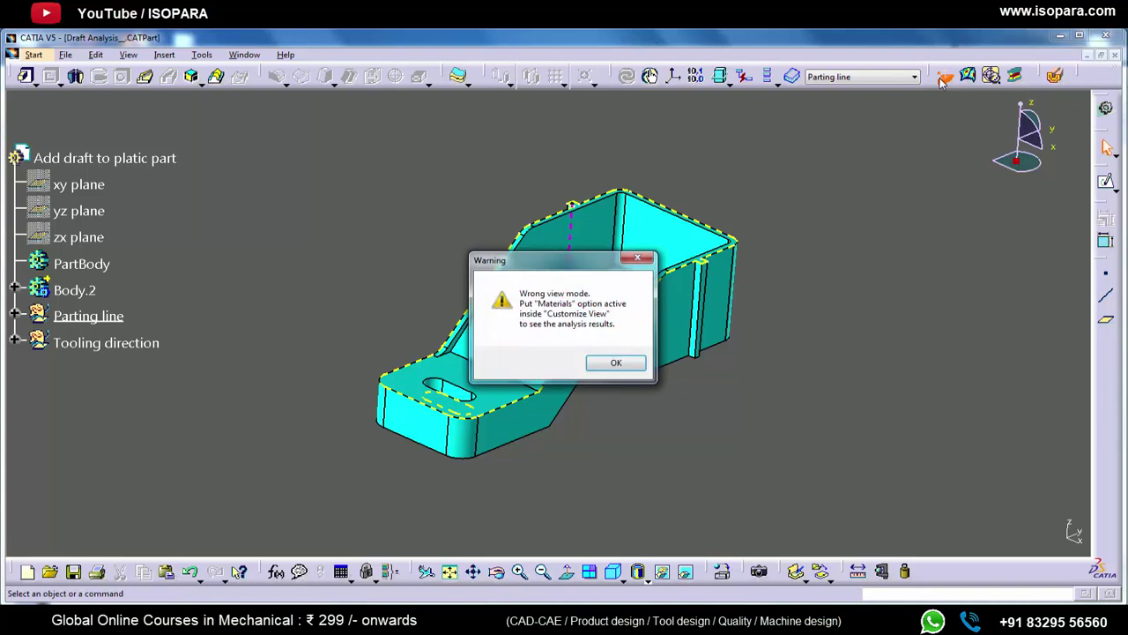
pyautogui.click(637, 261)
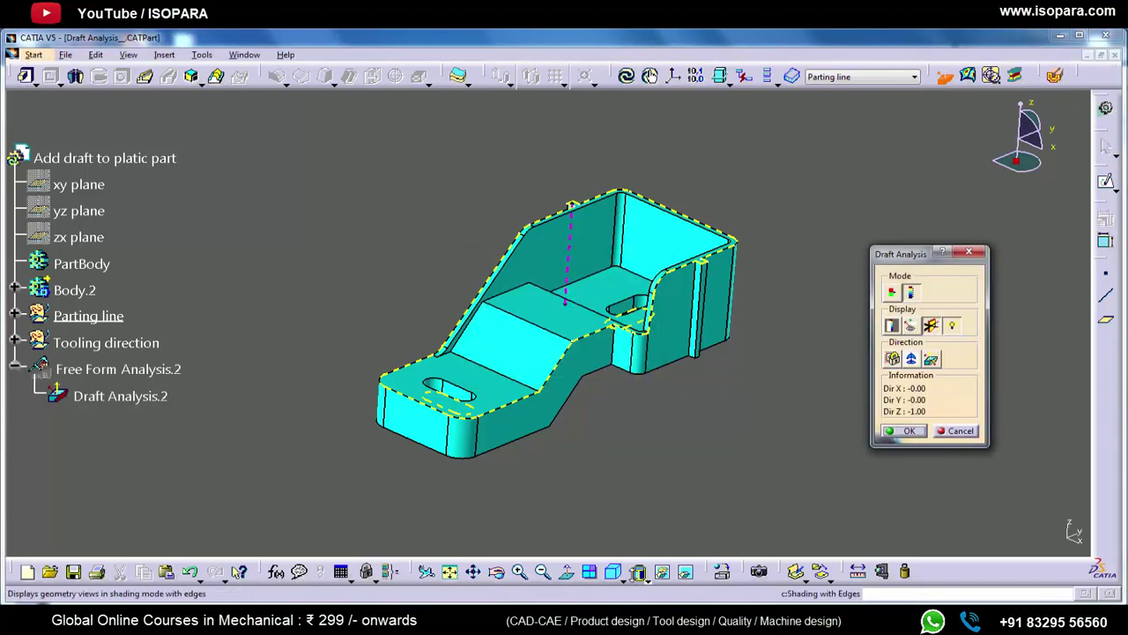
pyautogui.click(638, 577)
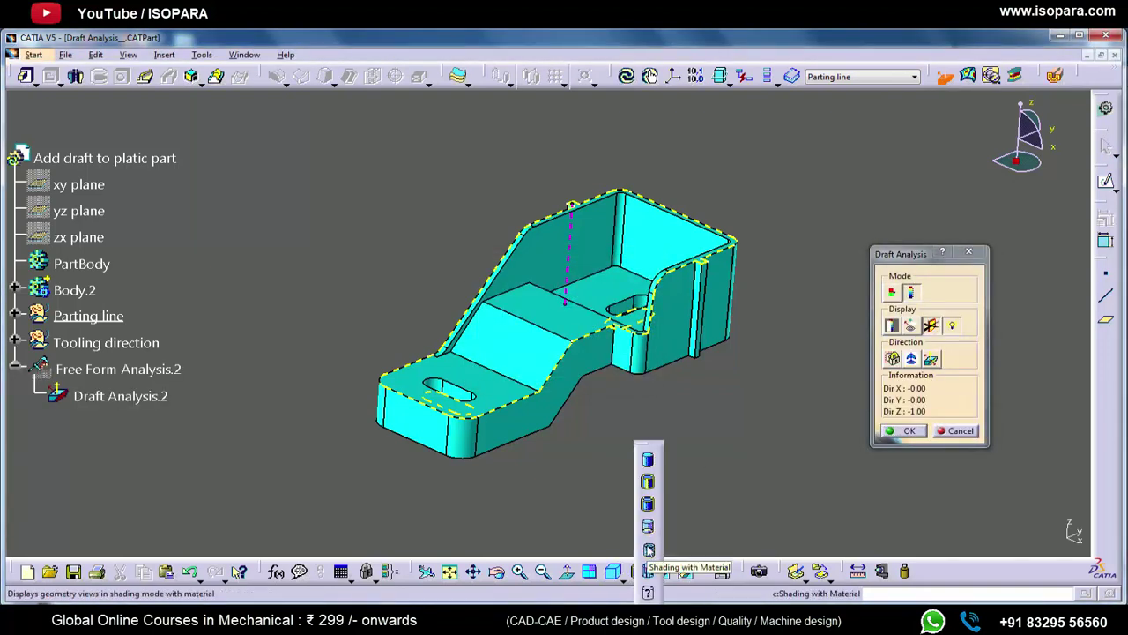
pyautogui.click(649, 549)
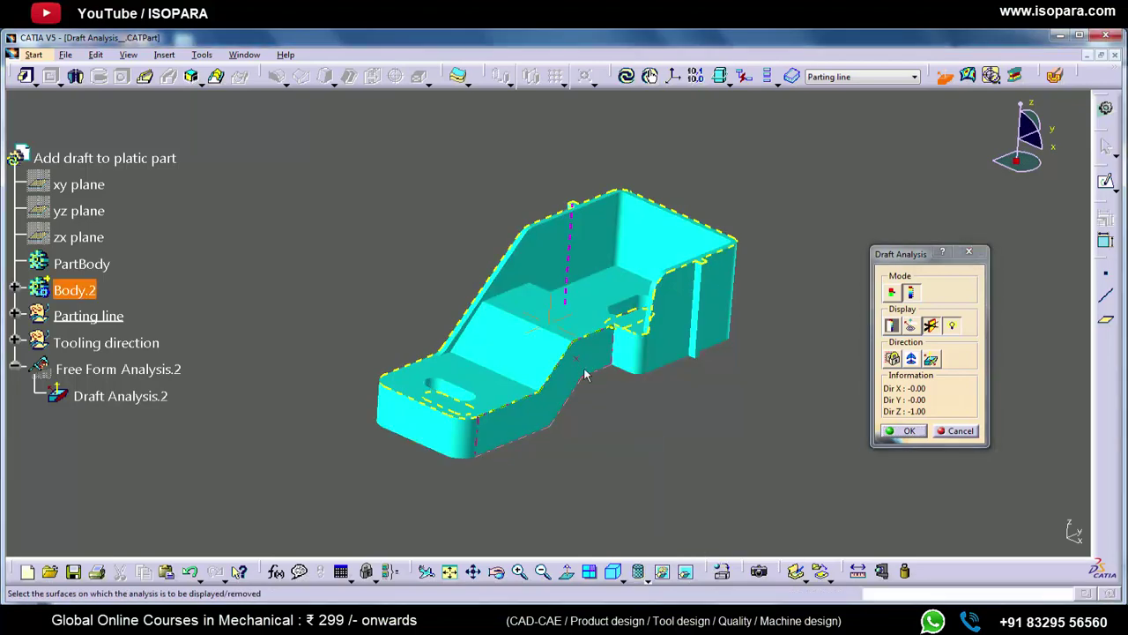
pyautogui.moveTo(579, 367)
pyautogui.mouseDown(button='middle')
pyautogui.moveTo(558, 365)
pyautogui.moveTo(590, 396)
pyautogui.moveTo(612, 355)
pyautogui.moveTo(574, 277)
pyautogui.moveTo(649, 328)
pyautogui.moveTo(615, 367)
pyautogui.moveTo(644, 327)
pyautogui.mouseUp(button='middle')
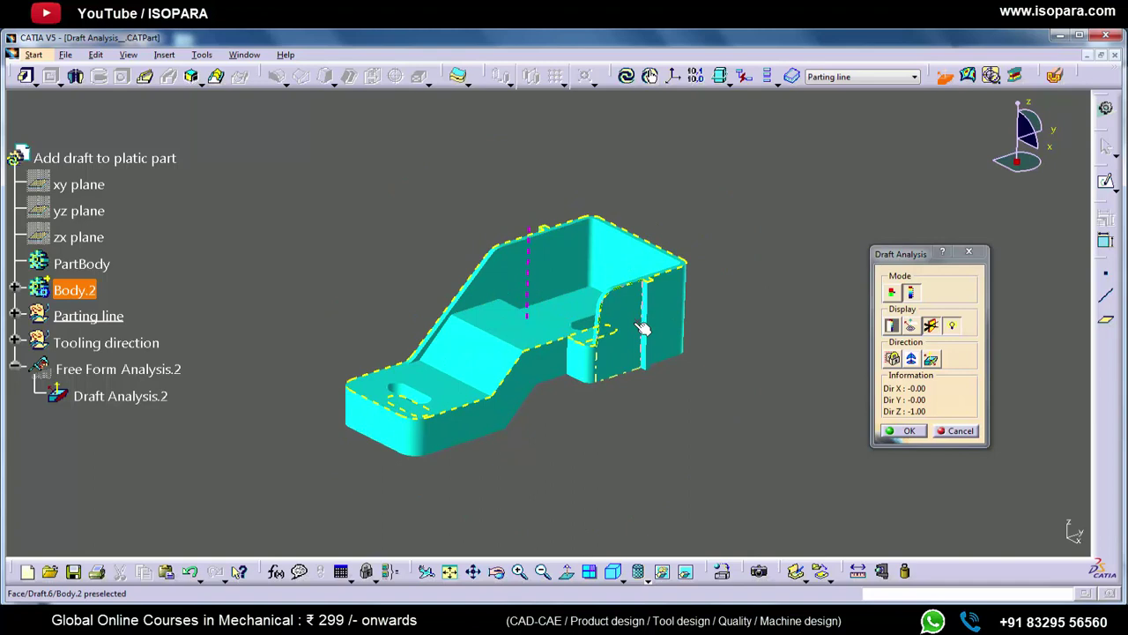
# - Switch the draft analysis to quick mode and show its colour scale
pyautogui.click(892, 293)
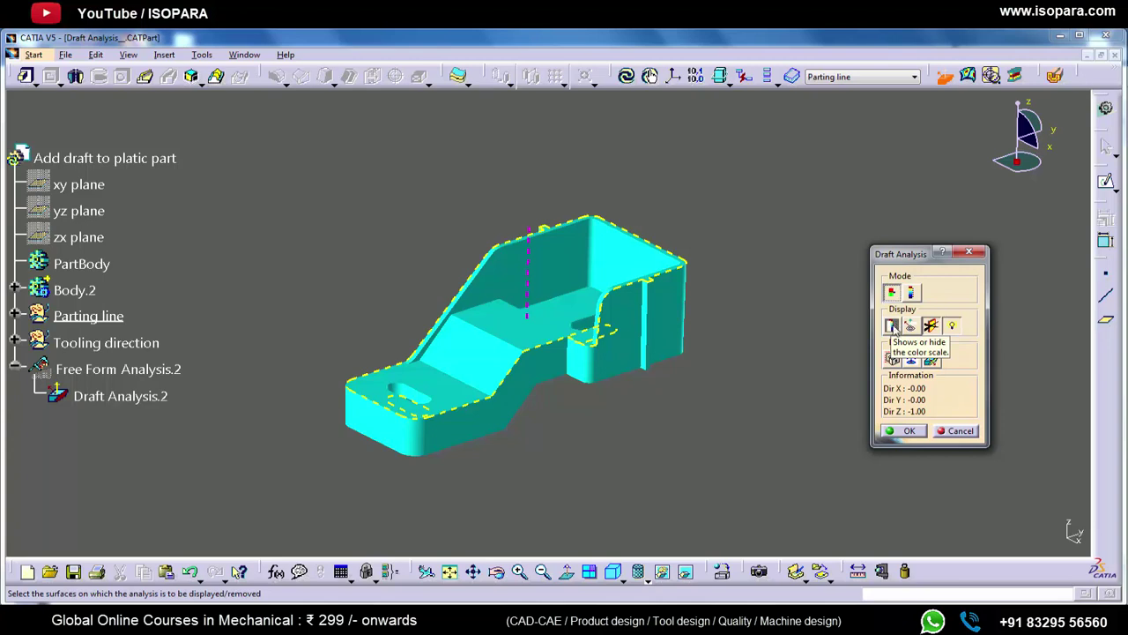
pyautogui.click(893, 329)
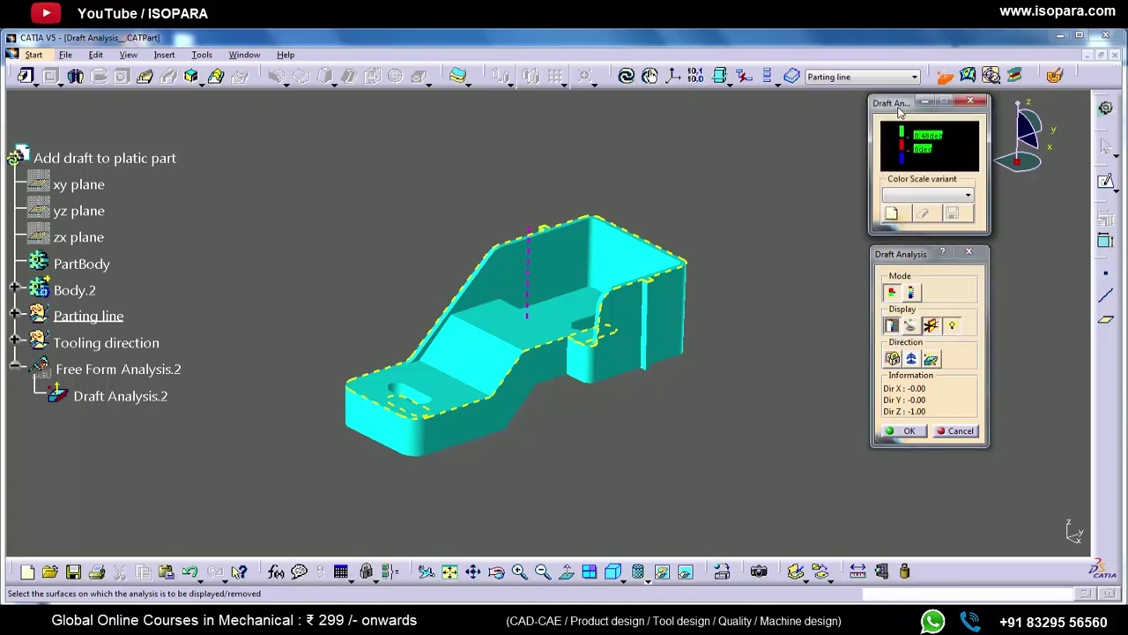
pyautogui.moveTo(916, 259); pyautogui.dragTo(921, 263)
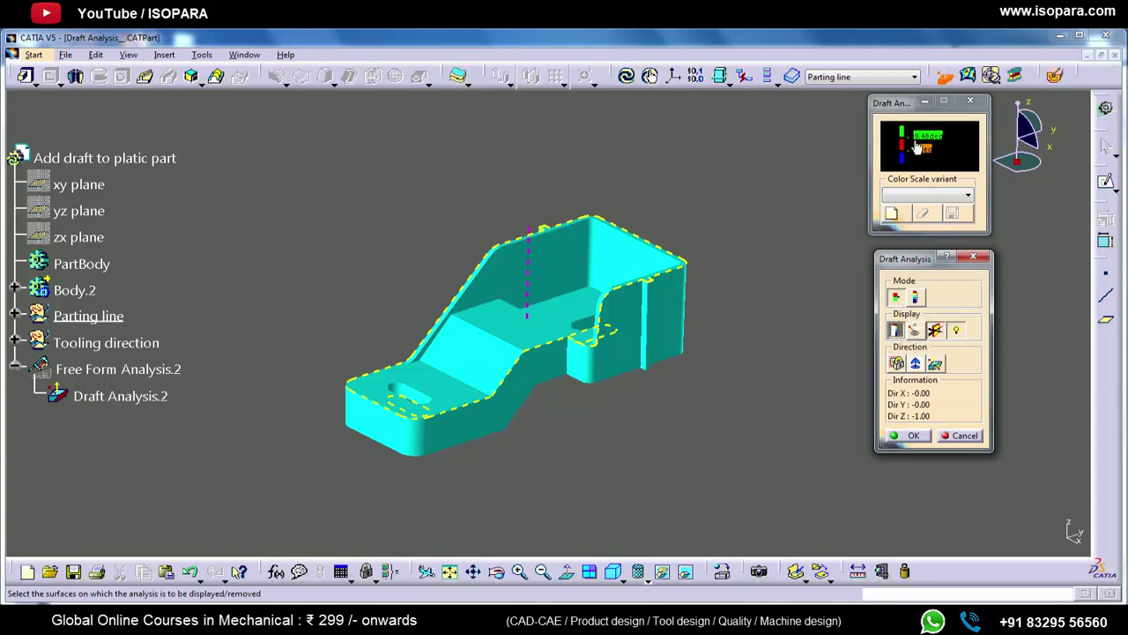
# - Compare the colour scales of the full and quick analysis modes, returning to quick mode
pyautogui.click(917, 297)
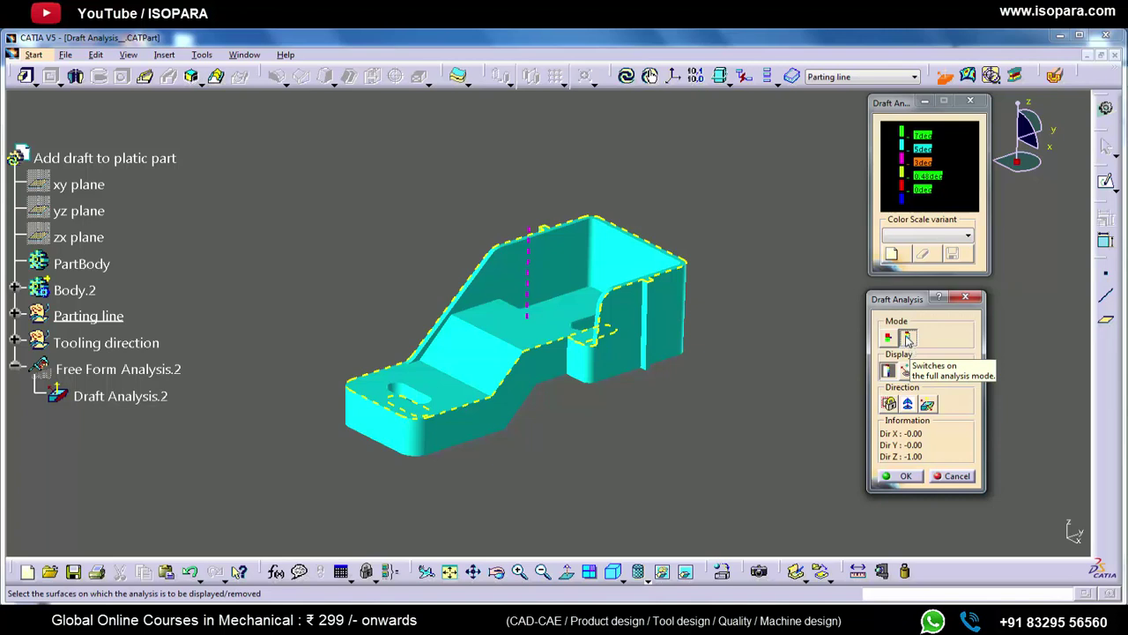
pyautogui.click(893, 340)
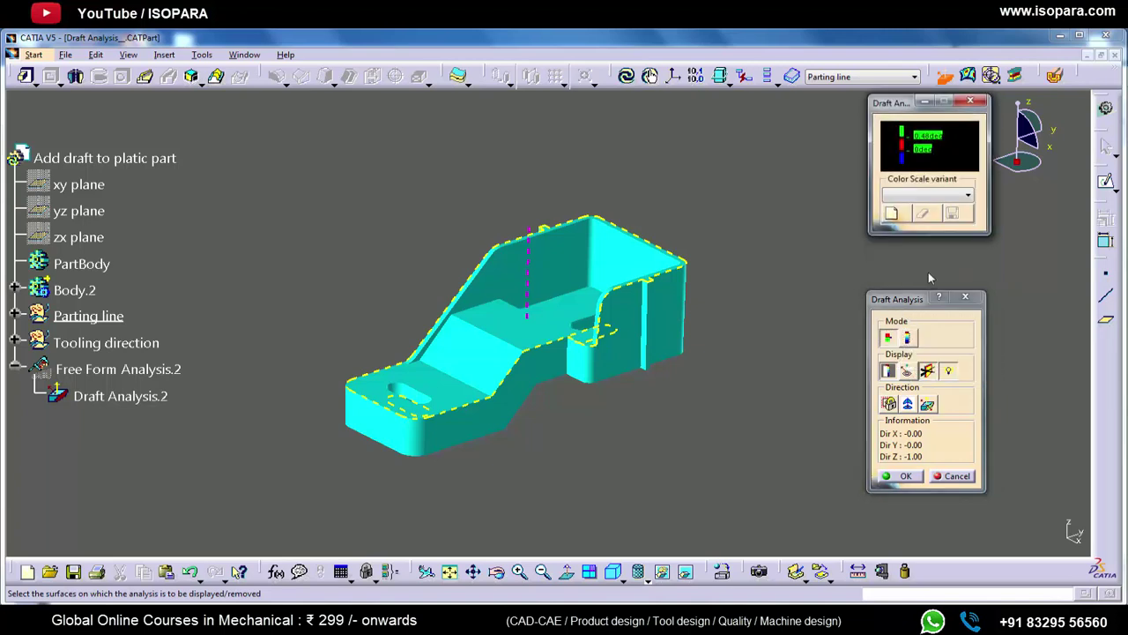
pyautogui.moveTo(905, 105); pyautogui.dragTo(899, 136)
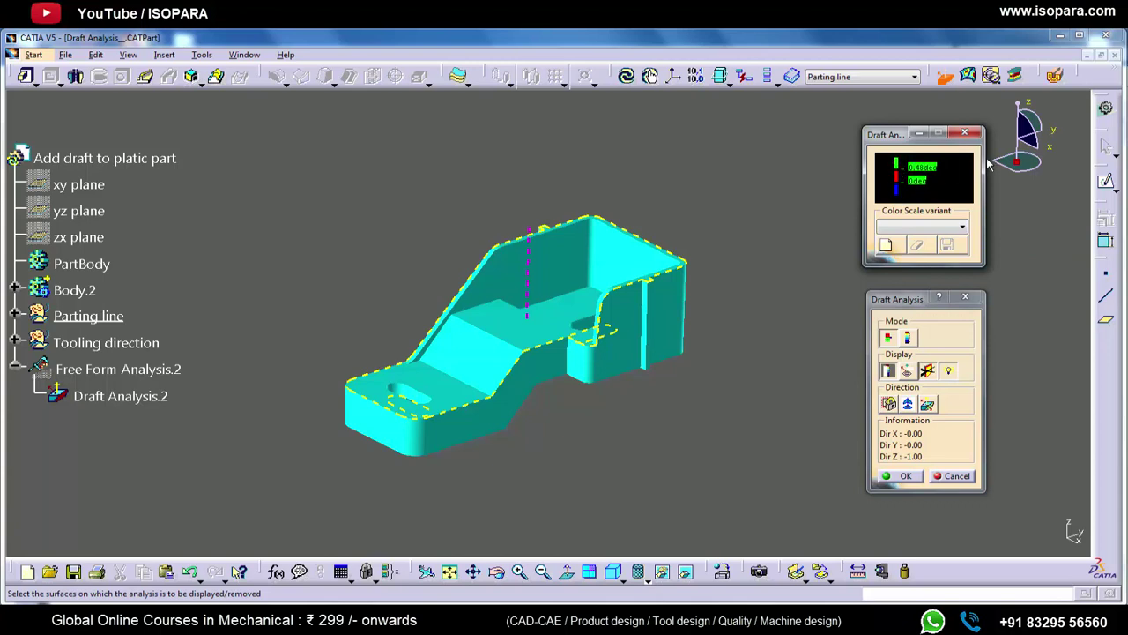
pyautogui.click(909, 336)
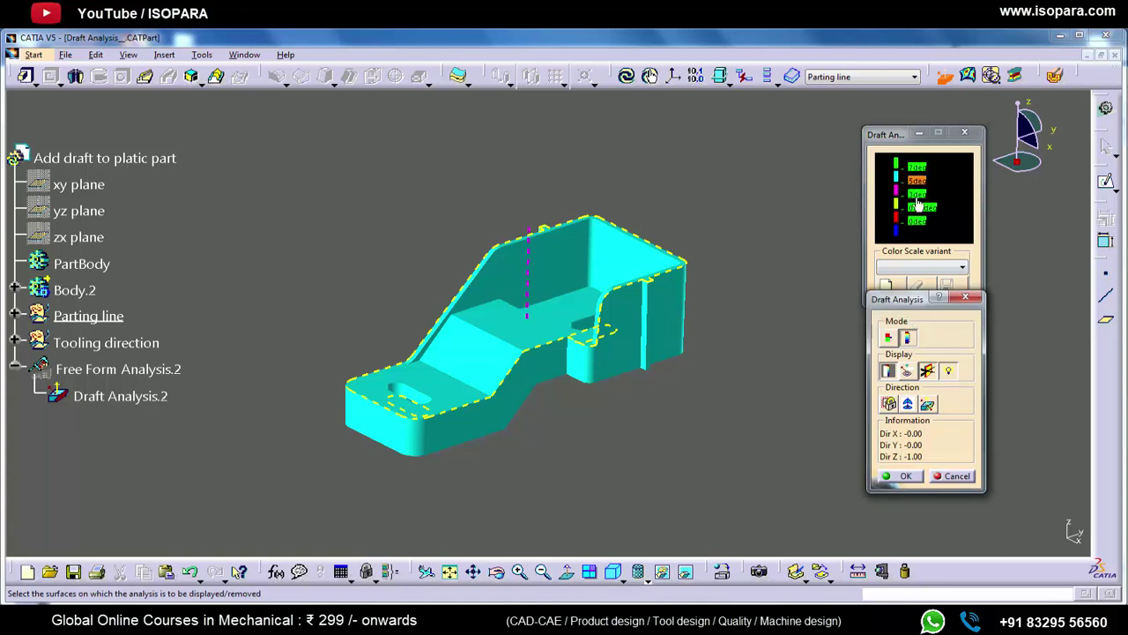
pyautogui.click(890, 336)
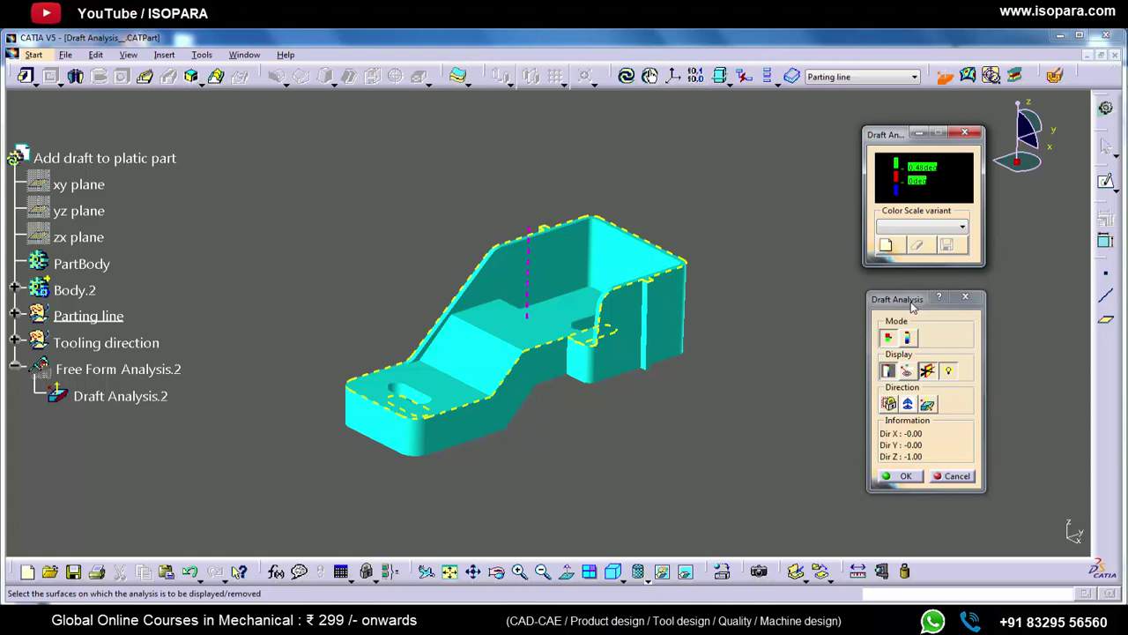
pyautogui.click(887, 333)
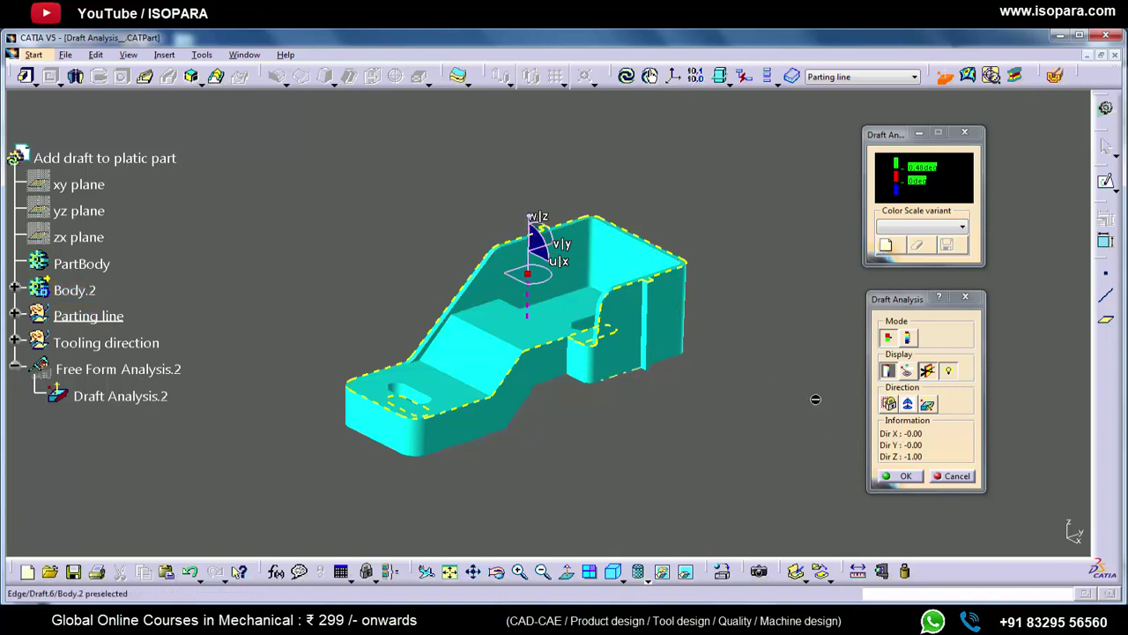
# - Try defining the draft direction with the compass on the vertical tooling direction line, and close the analysis
pyautogui.click(909, 402)
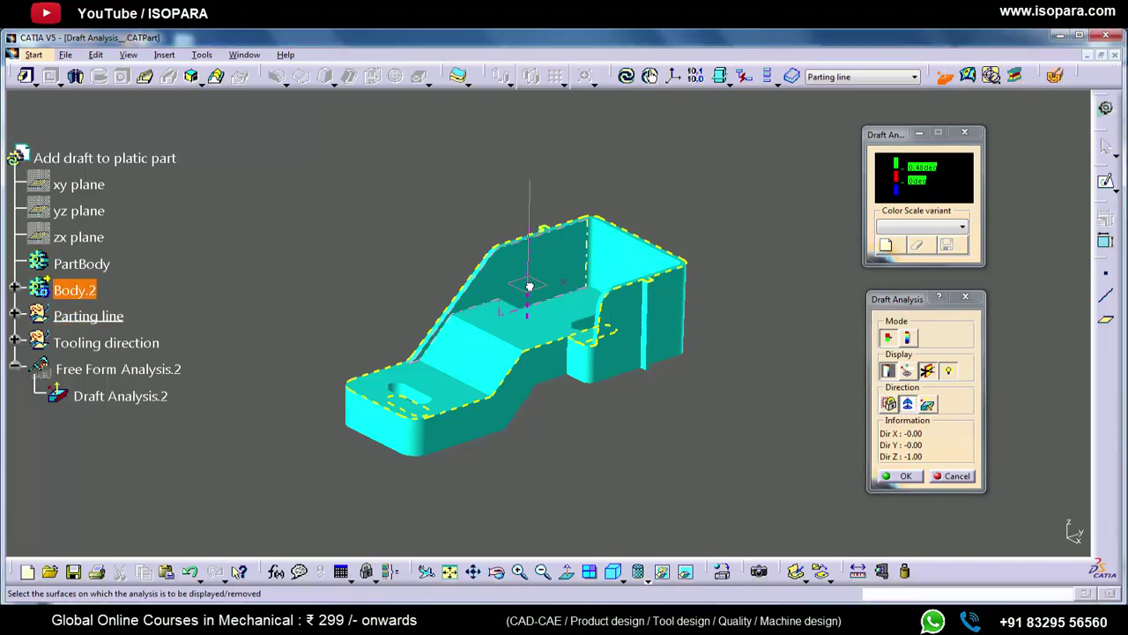
pyautogui.click(529, 286)
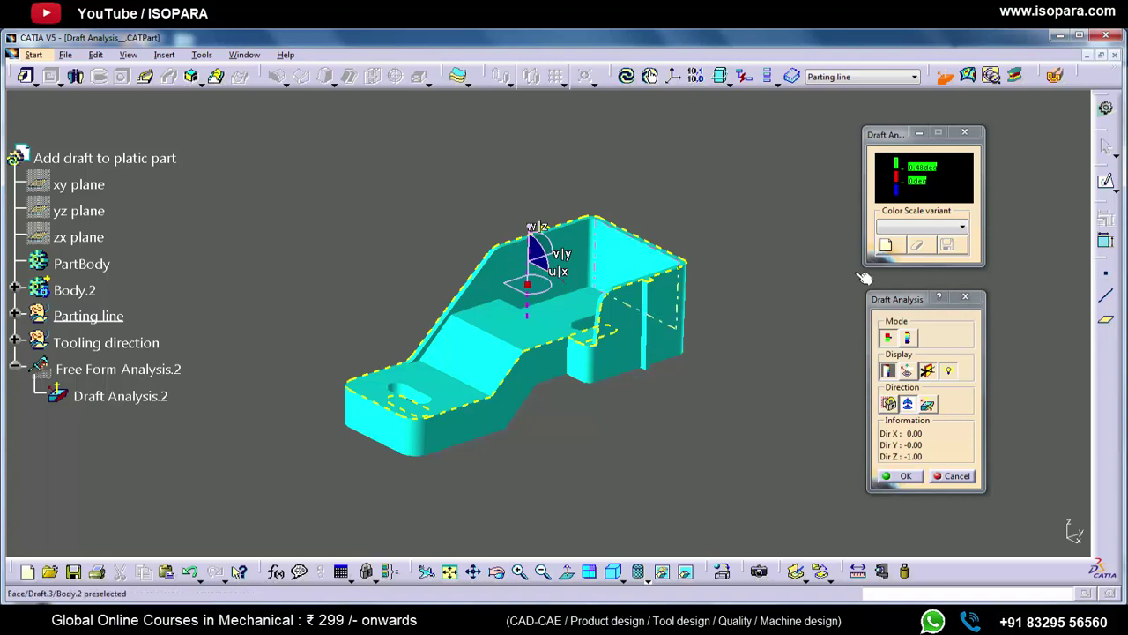
pyautogui.click(966, 299)
# - Restart the draft analysis on Body.2 with the compass snapped to the sloped face, and switch to quick mode
pyautogui.click(943, 75)
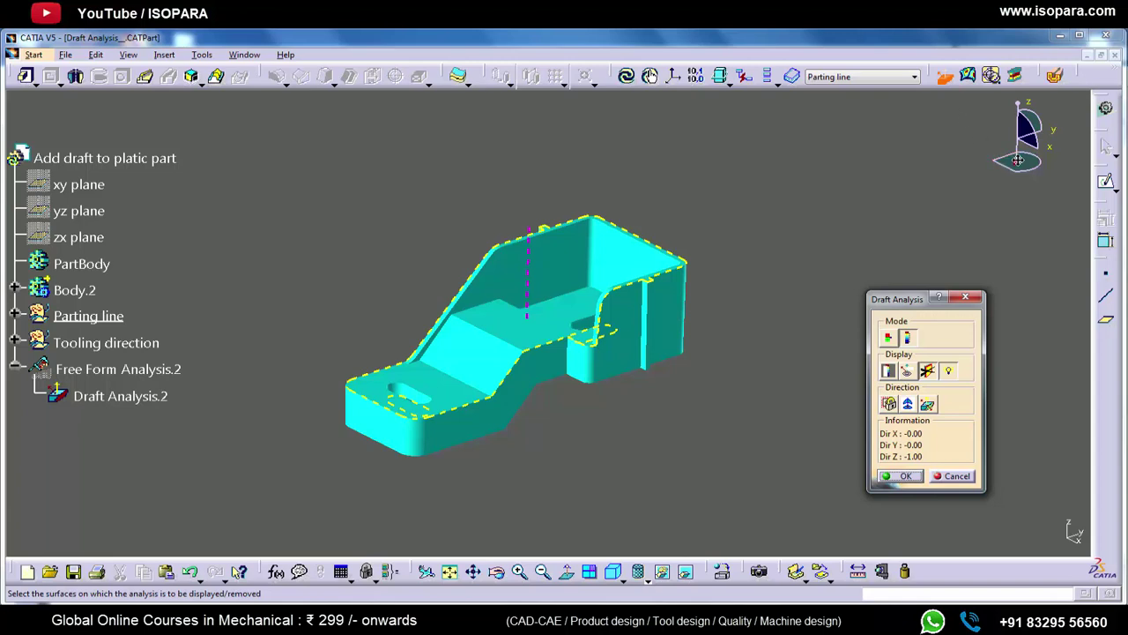
pyautogui.moveTo(1016, 162); pyautogui.dragTo(478, 345)
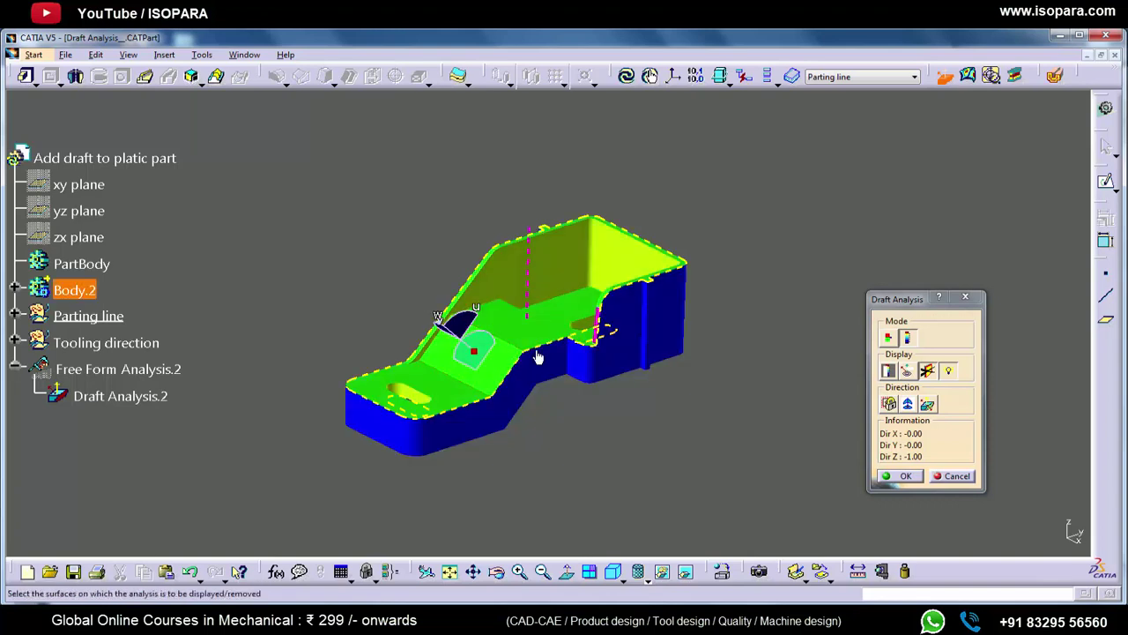
pyautogui.click(889, 370)
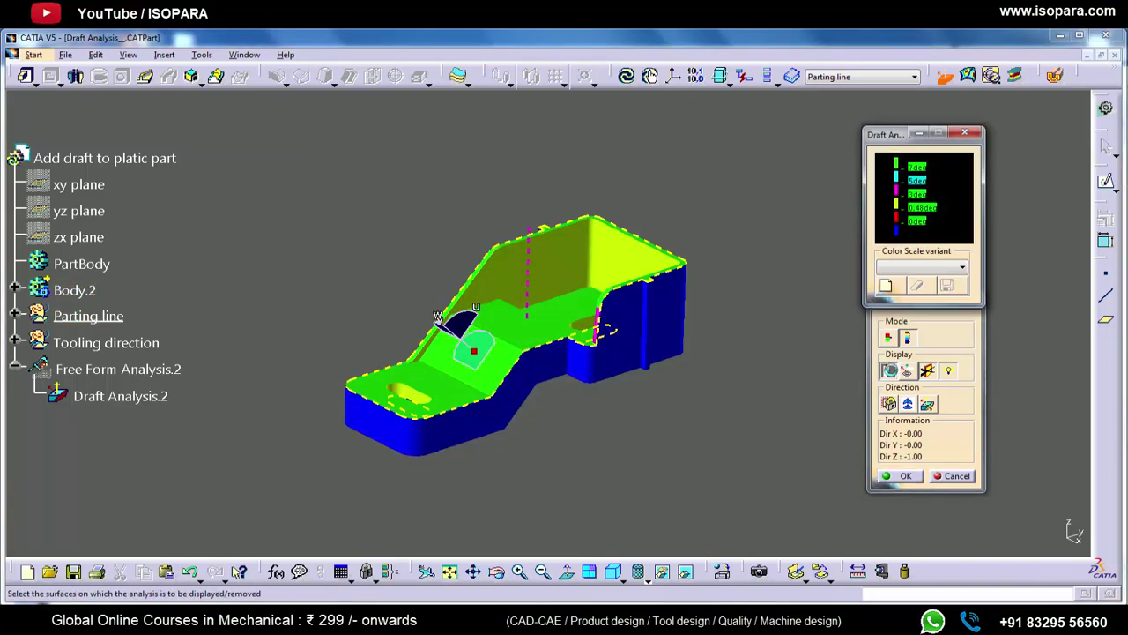
pyautogui.click(888, 371)
pyautogui.click(888, 337)
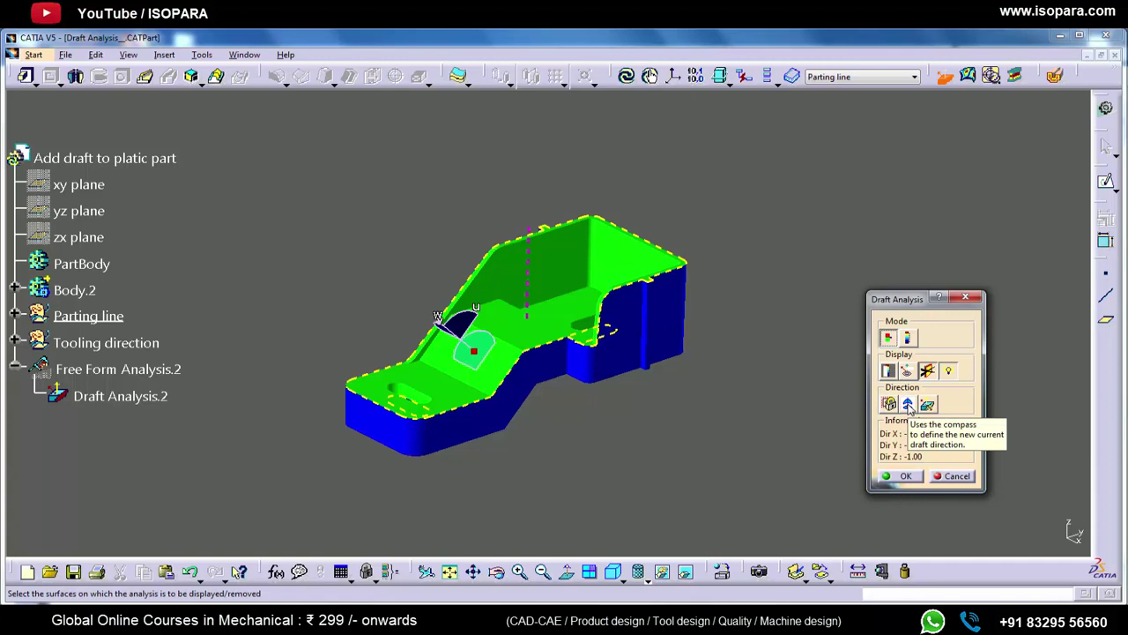
# - Try the sloped face's normal as the draft direction using the compass, and close the analysis
pyautogui.click(908, 404)
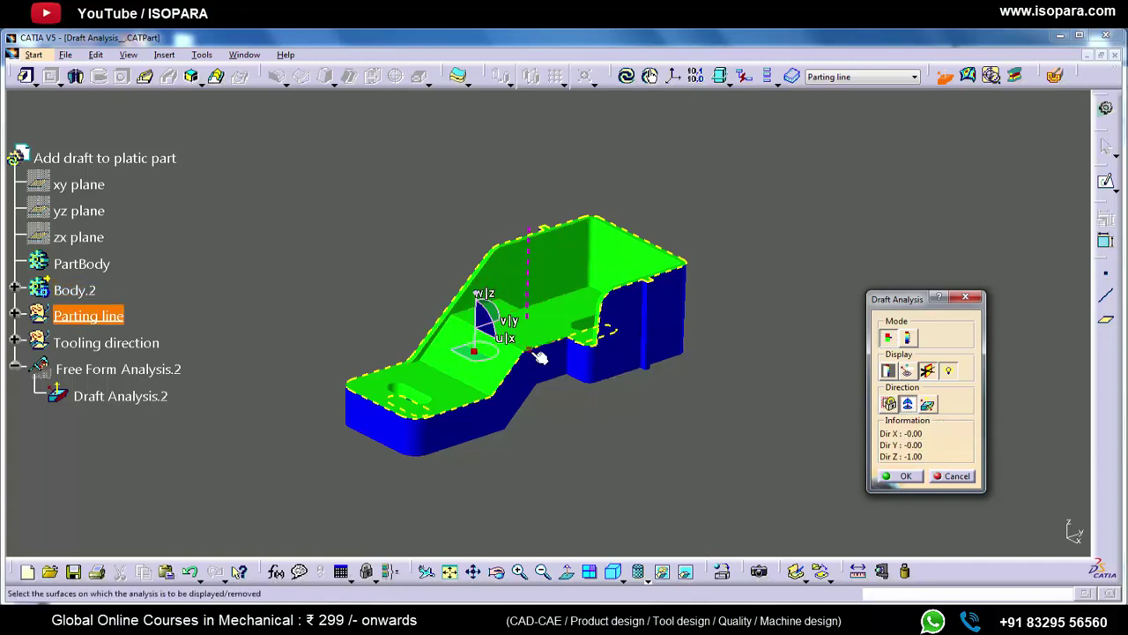
pyautogui.moveTo(476, 352); pyautogui.dragTo(474, 351)
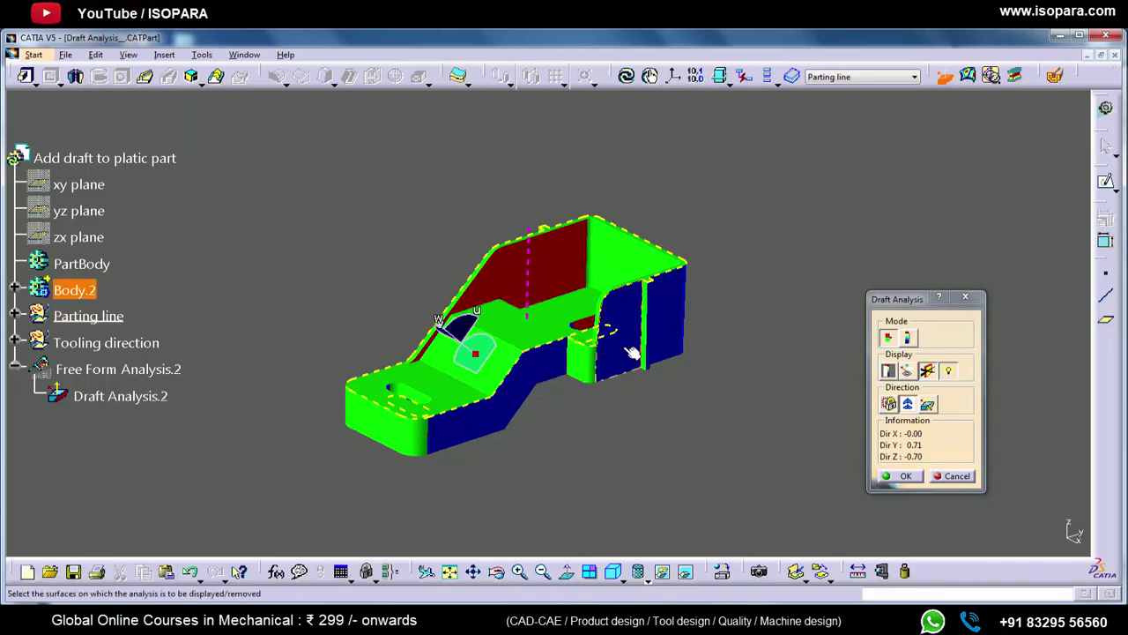
pyautogui.click(967, 297)
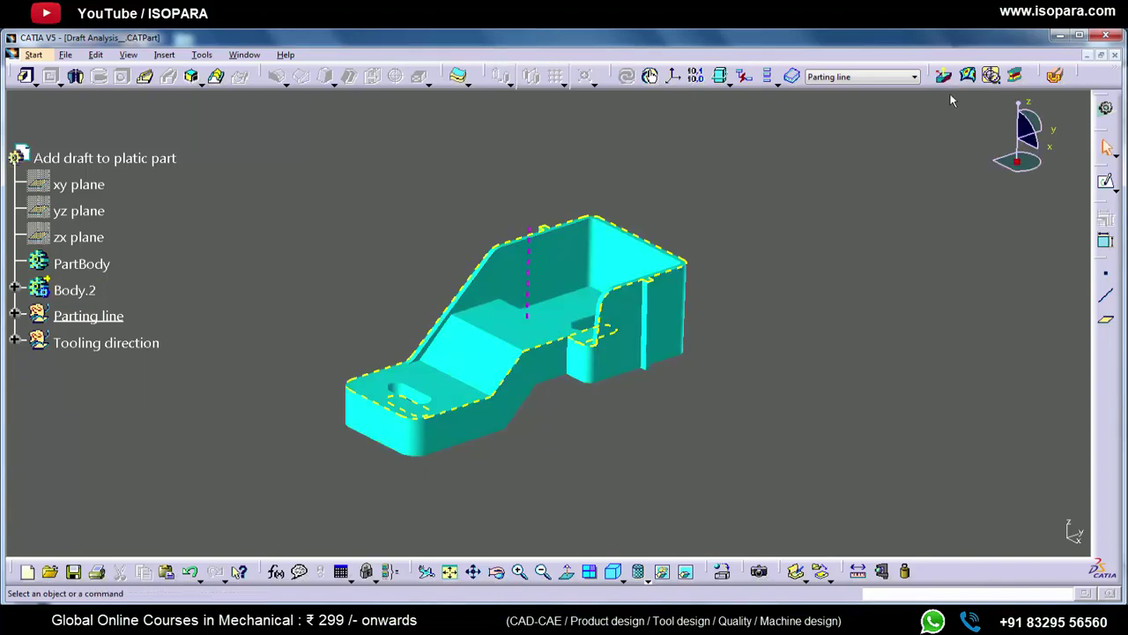
# - Run a quick-mode draft analysis on Body.2, using the compass on the tooling direction line as draft direction and showing the colour scale
pyautogui.click(943, 76)
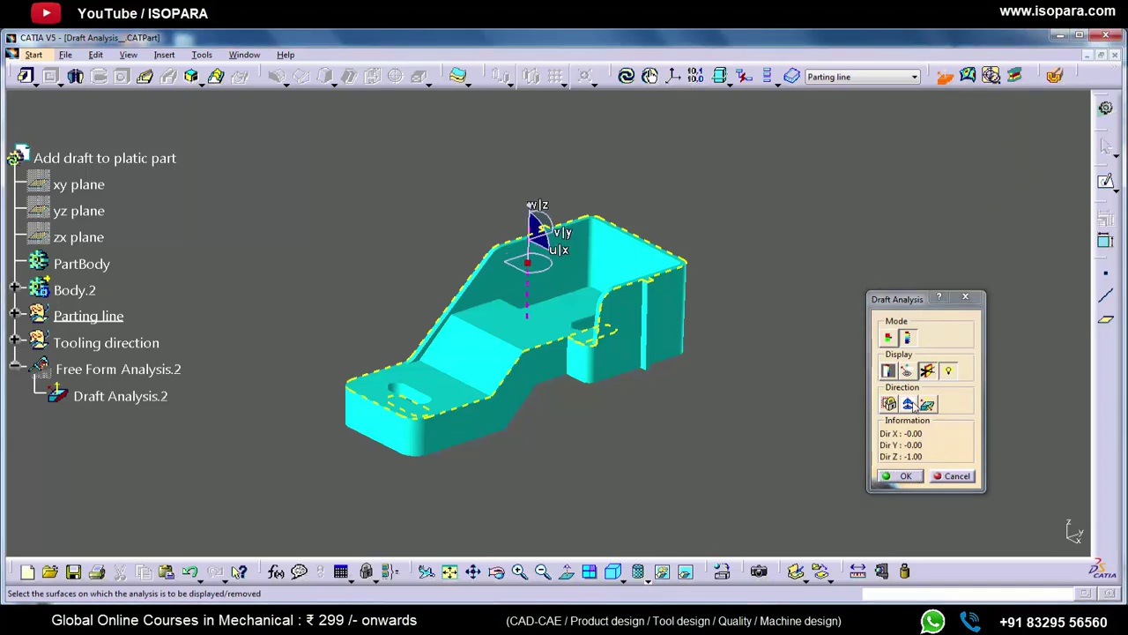
pyautogui.click(913, 404)
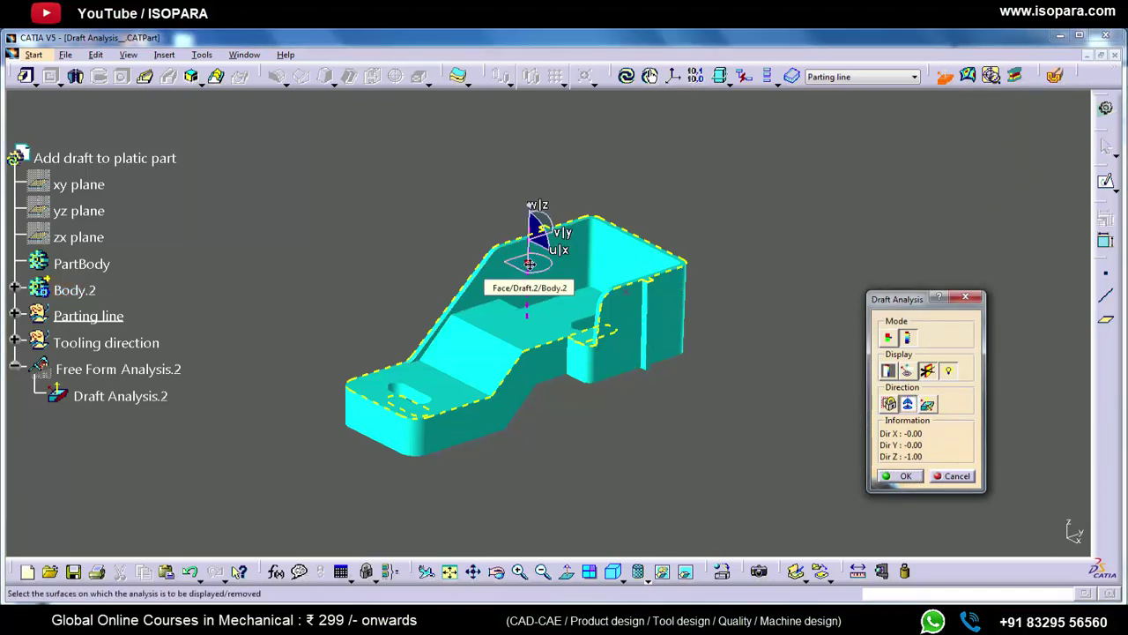
pyautogui.click(529, 264)
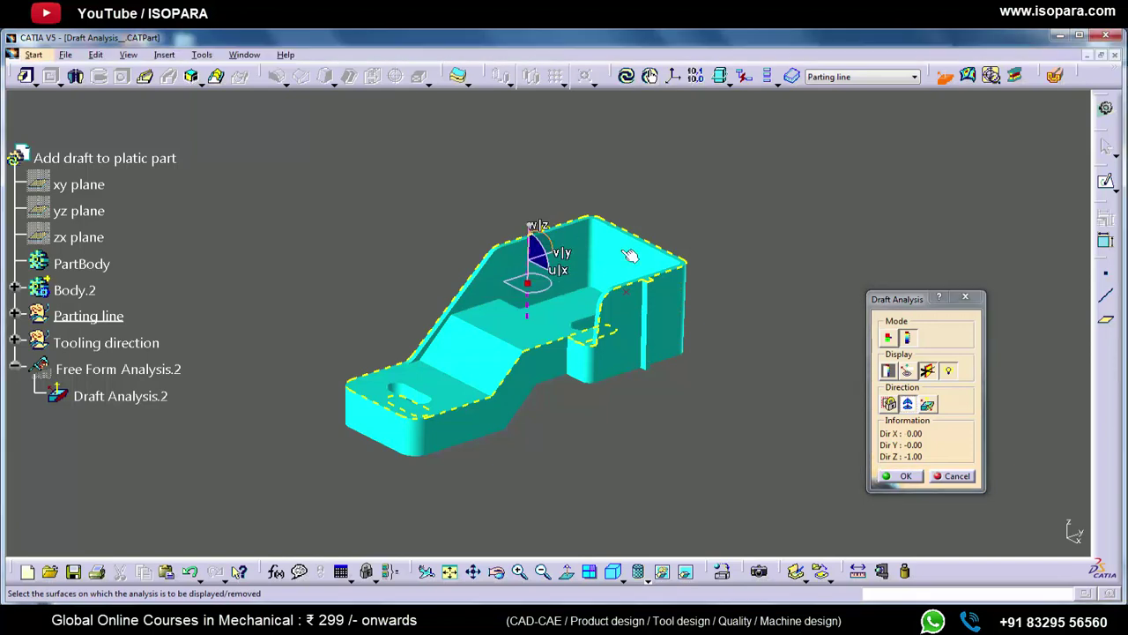
pyautogui.click(888, 339)
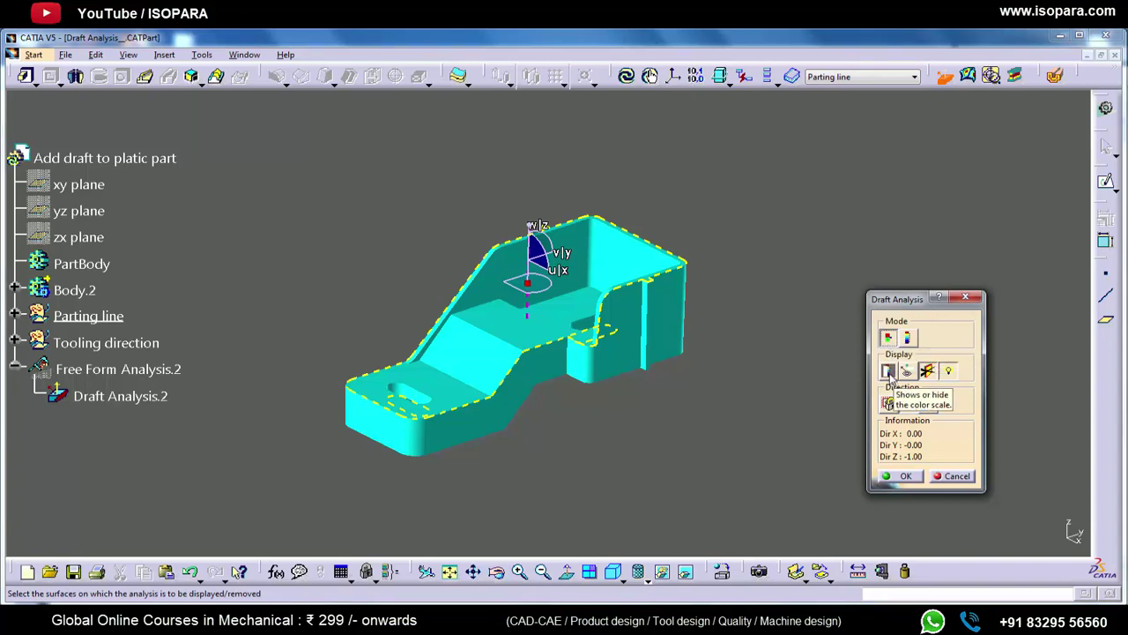
pyautogui.click(889, 372)
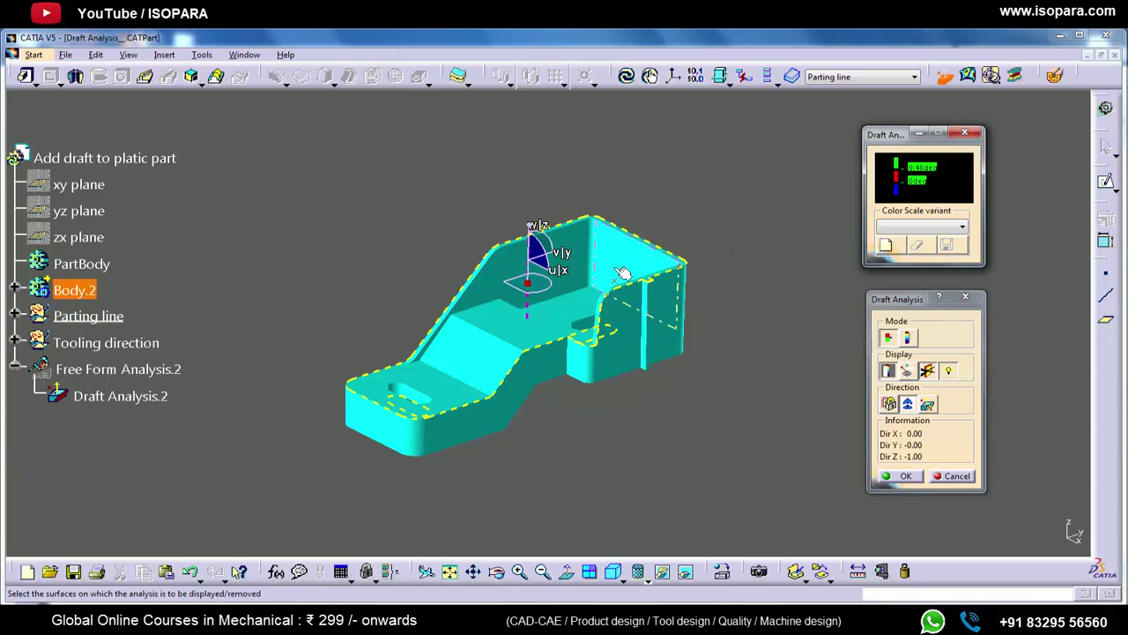
pyautogui.click(74, 290)
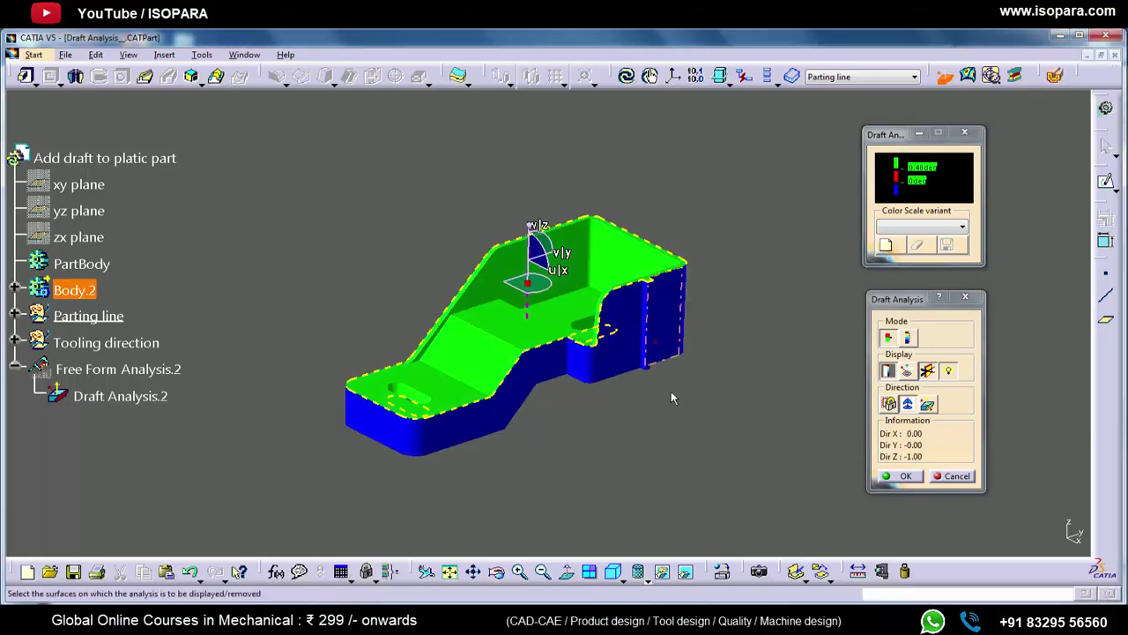
# - Turn on the on-the-fly analysis and inspect the draft angles on the inner walls of the pocket
pyautogui.moveTo(568, 309); pyautogui.dragTo(616, 336, button='middle')
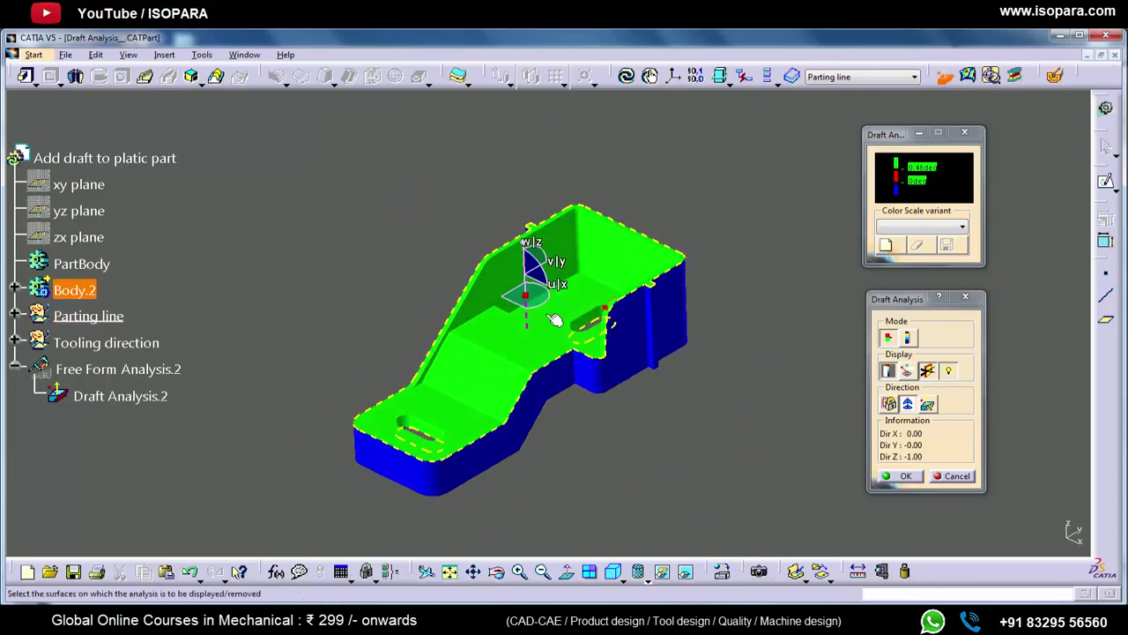
pyautogui.moveTo(555, 319); pyautogui.dragTo(582, 344, button='middle')
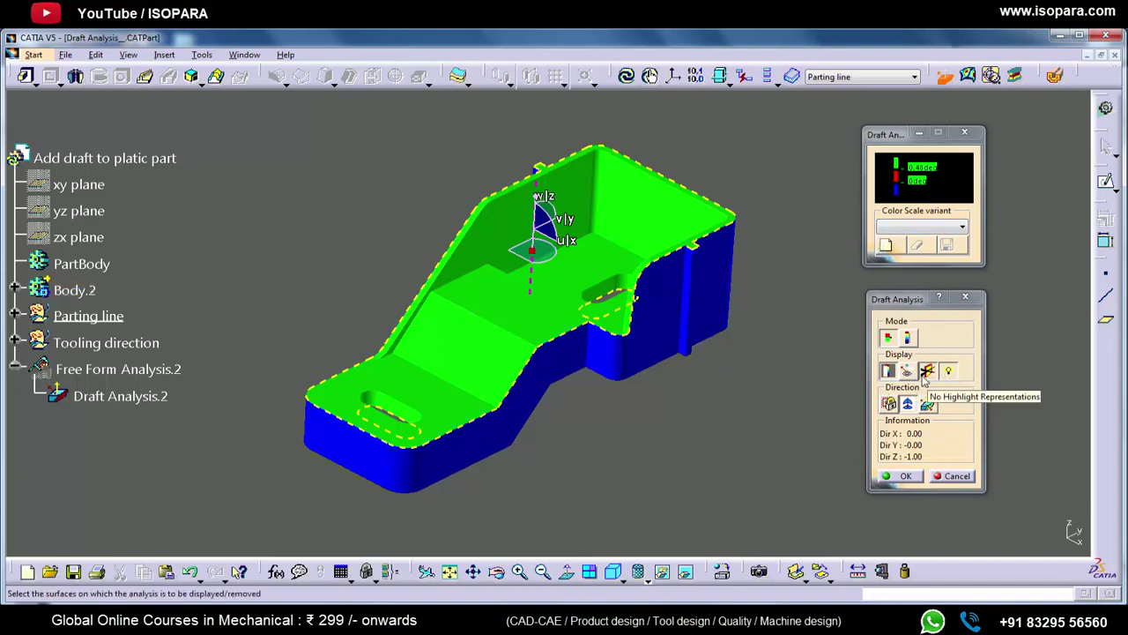
pyautogui.moveTo(572, 291); pyautogui.dragTo(586, 296, button='middle')
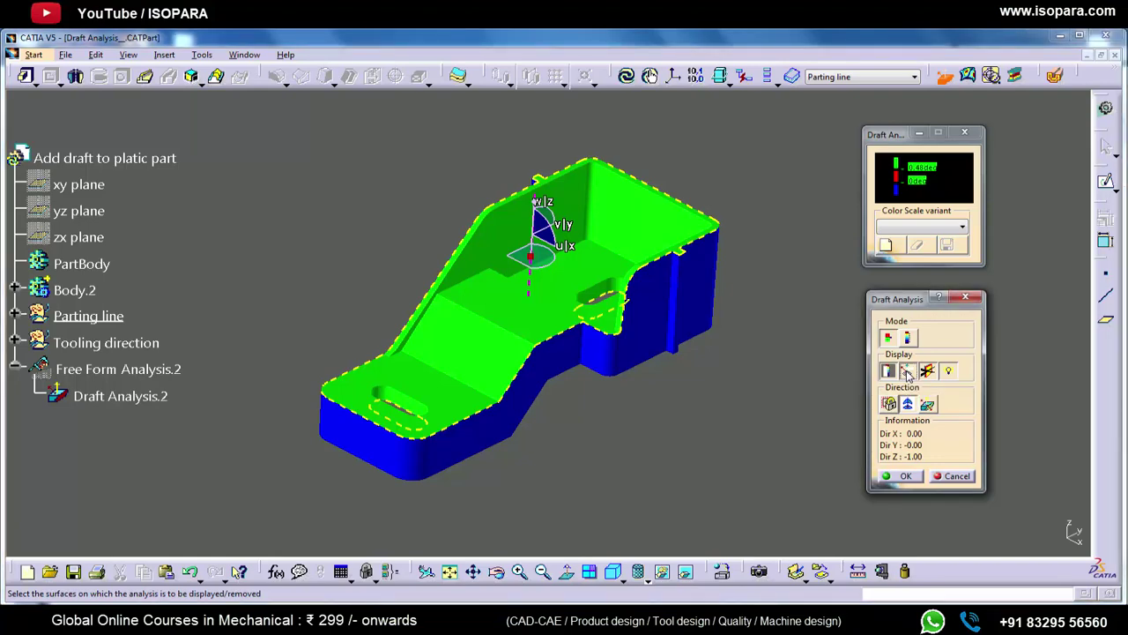
pyautogui.keyDown('ctrl'); pyautogui.moveTo(686, 316); pyautogui.dragTo(784, 297, button='middle'); pyautogui.keyUp('ctrl')
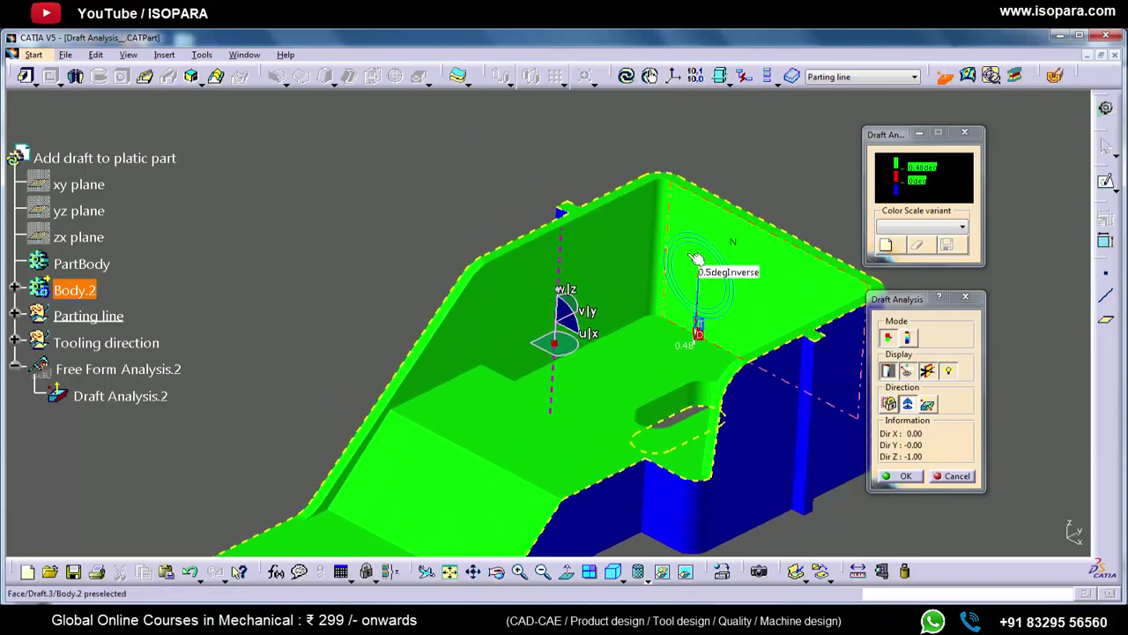
pyautogui.keyDown('ctrl'); pyautogui.moveTo(715, 293); pyautogui.dragTo(553, 322, button='middle'); pyautogui.keyUp('ctrl')
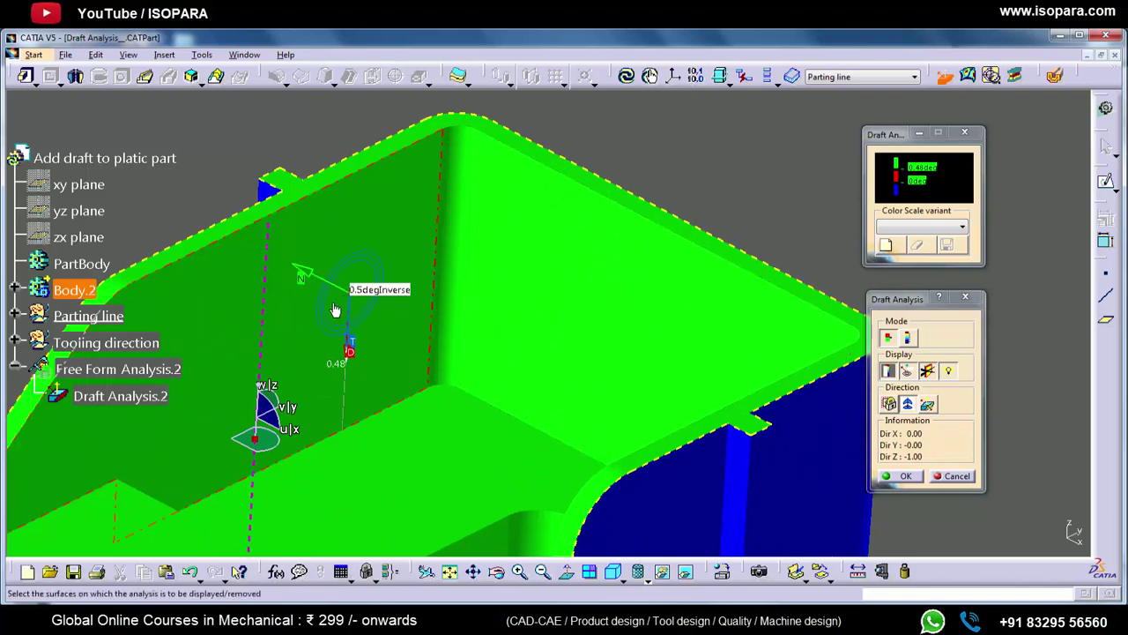
# - Check the draft angles on the sloped face and the pocket floor, and turn off the on-the-fly analysis
pyautogui.moveTo(342, 310); pyautogui.dragTo(394, 416, button='middle')
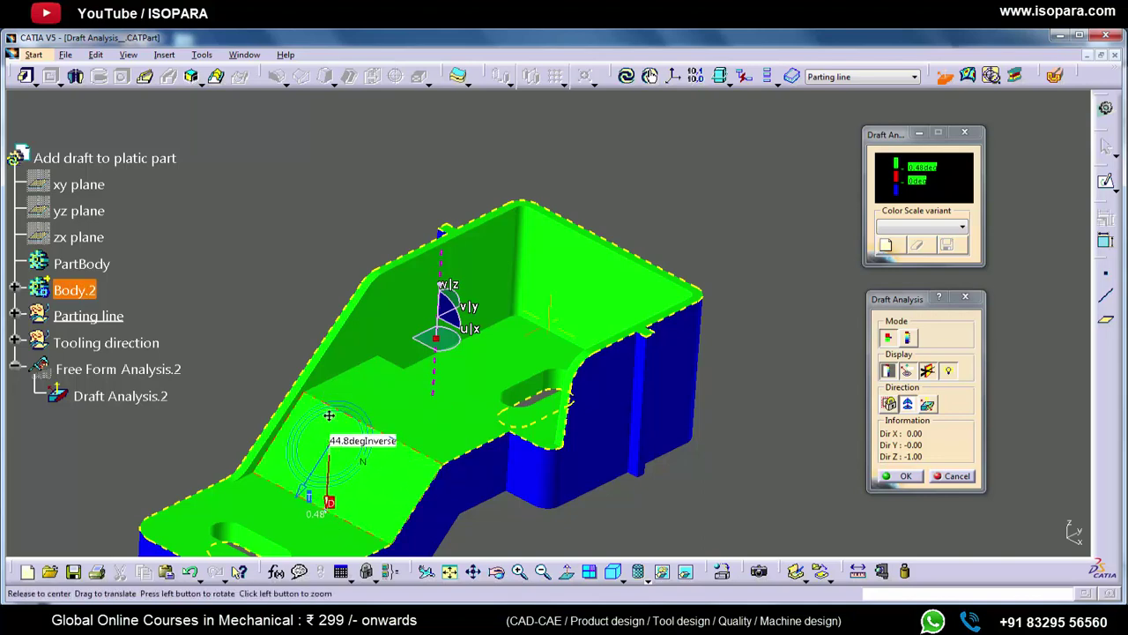
pyautogui.moveTo(327, 438)
pyautogui.mouseDown(button='middle')
pyautogui.moveTo(320, 373)
pyautogui.moveTo(357, 324)
pyautogui.mouseUp(button='middle')
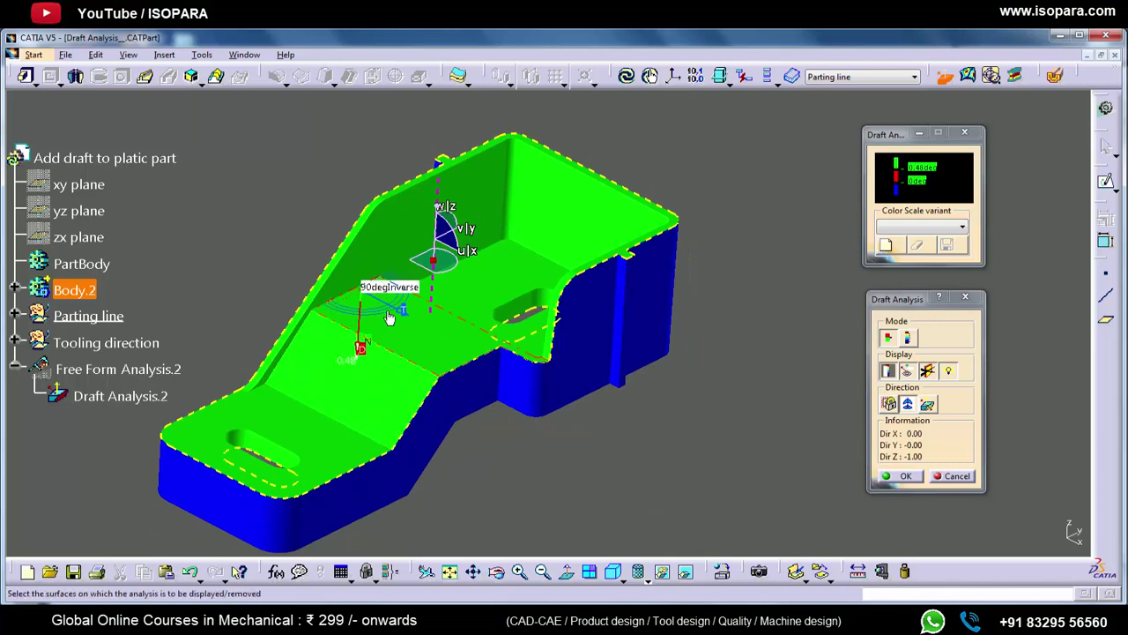
pyautogui.click(913, 371)
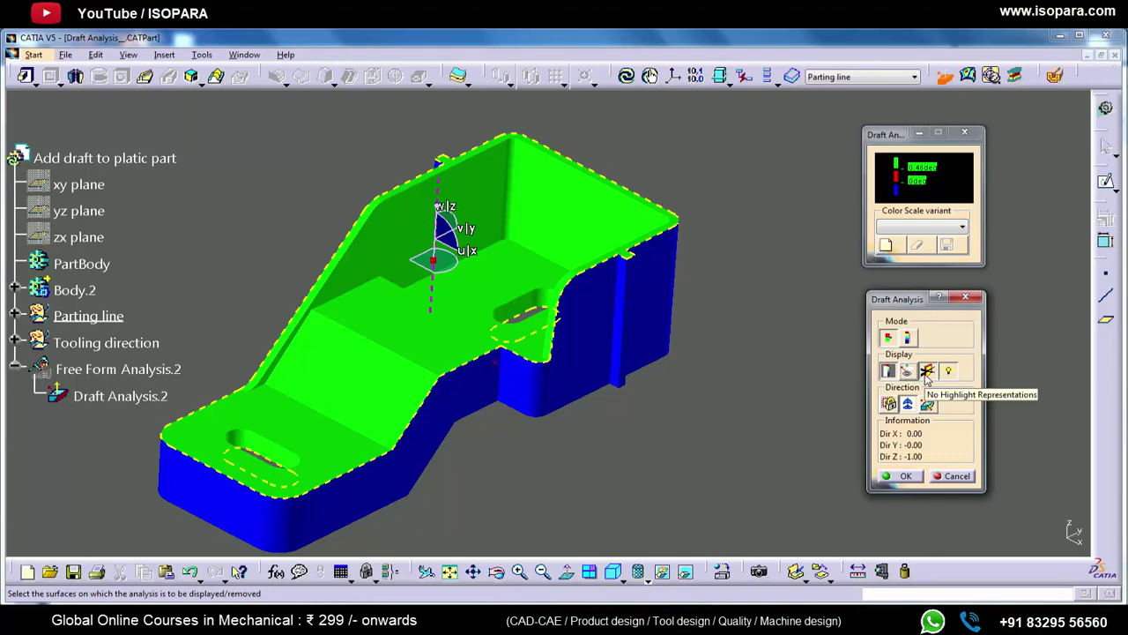
# - Toggle the no-highlight representation and select Body.2 to compare its draft colours with and without selection highlighting
pyautogui.click(926, 371)
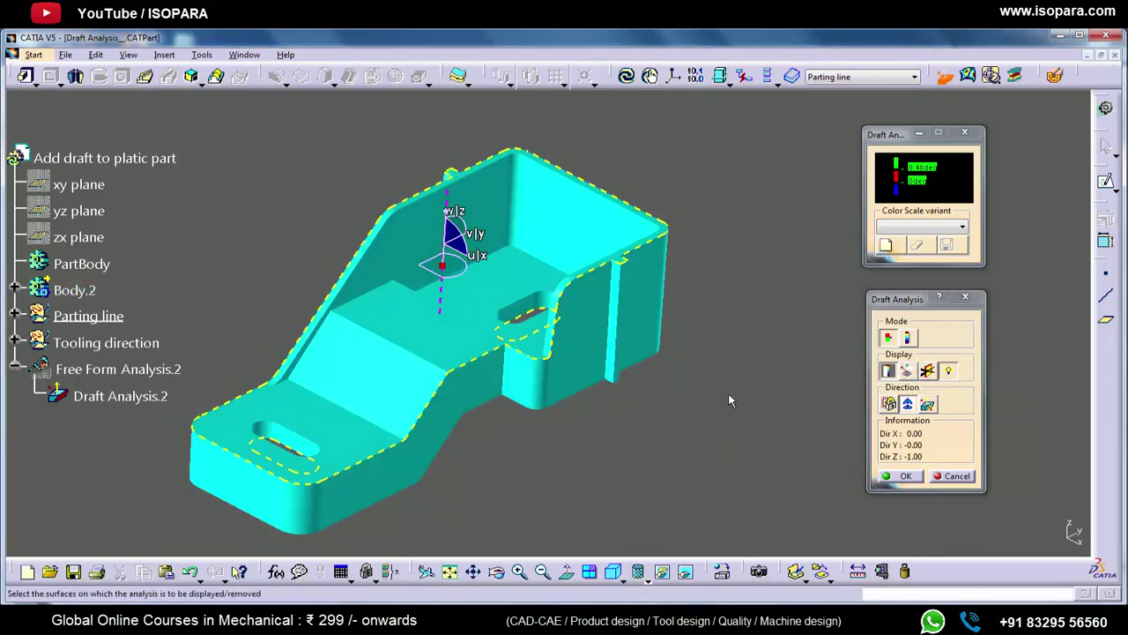
pyautogui.click(551, 303)
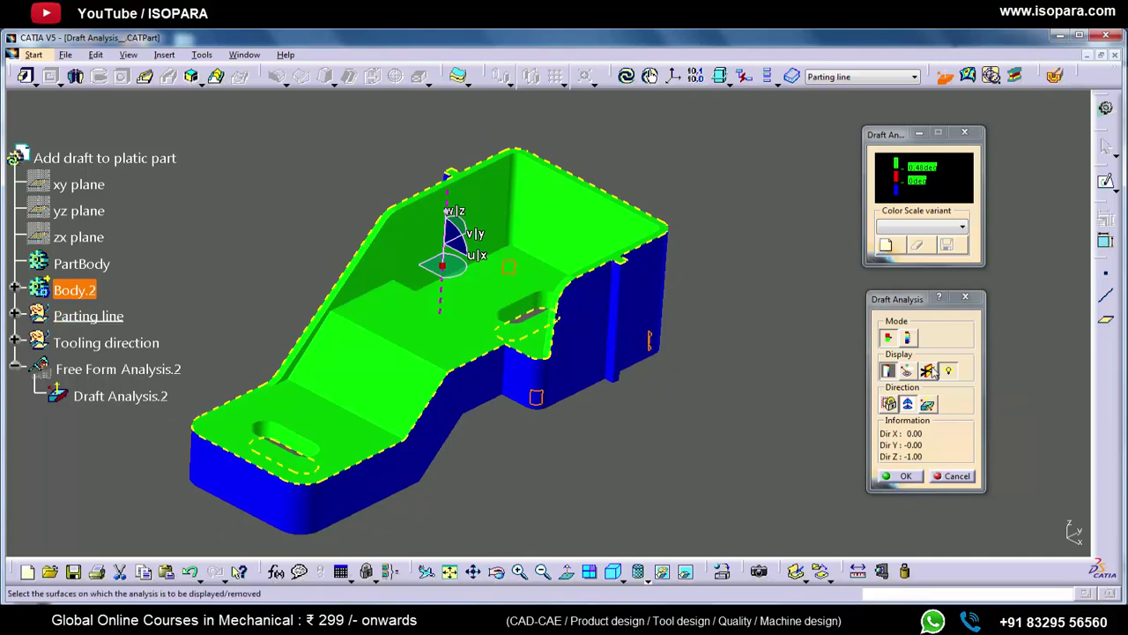
pyautogui.click(928, 371)
pyautogui.click(932, 371)
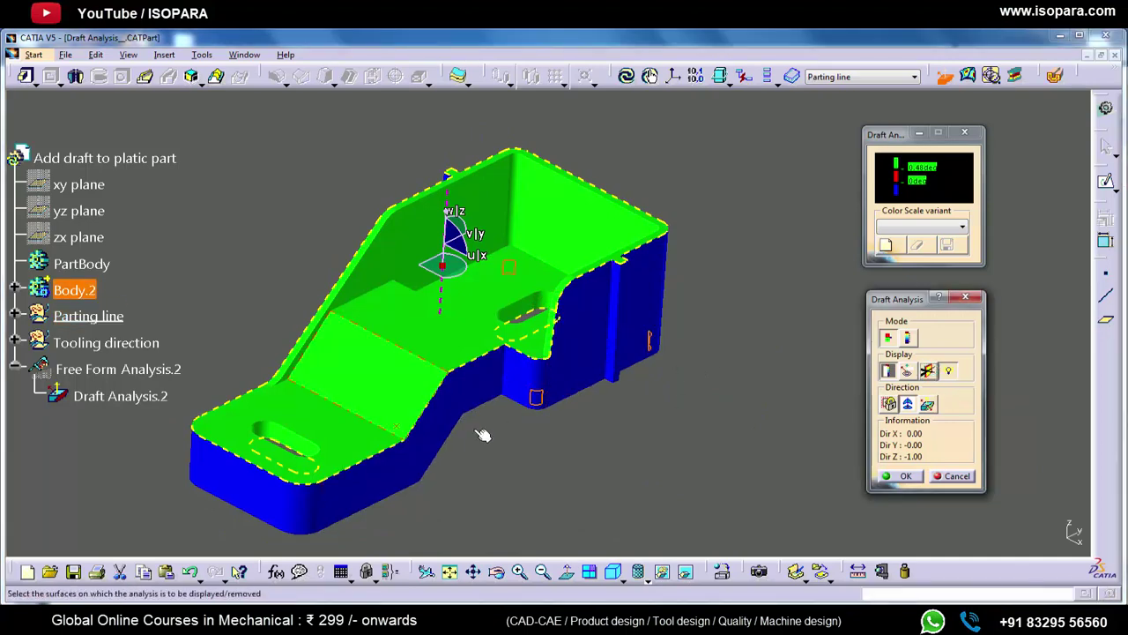
pyautogui.moveTo(547, 407); pyautogui.dragTo(590, 366, button='middle')
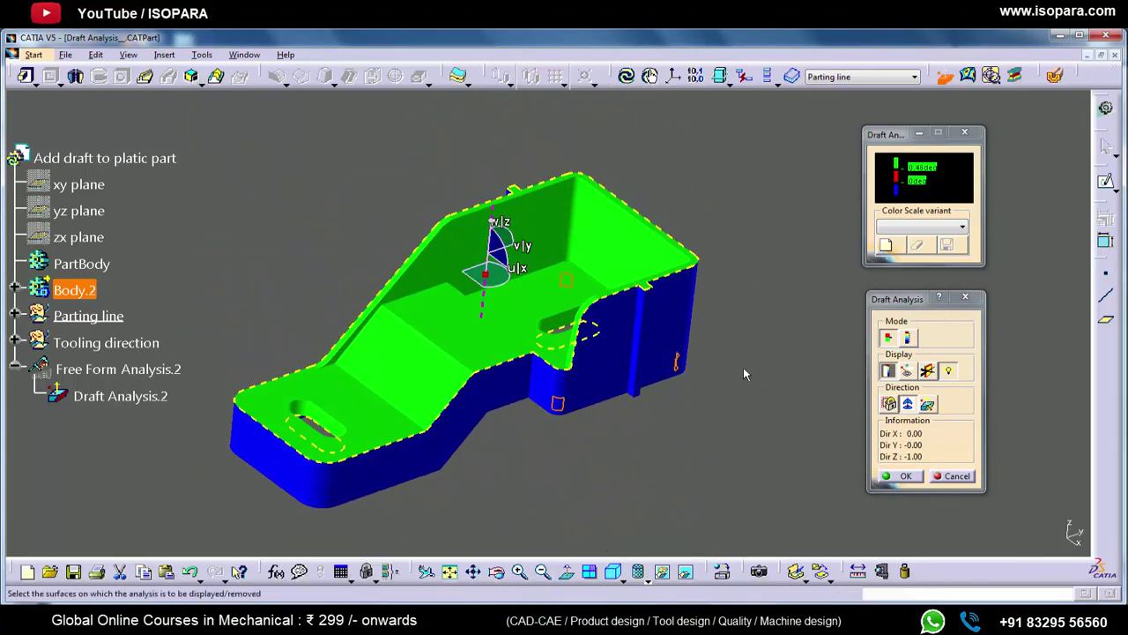
pyautogui.click(928, 371)
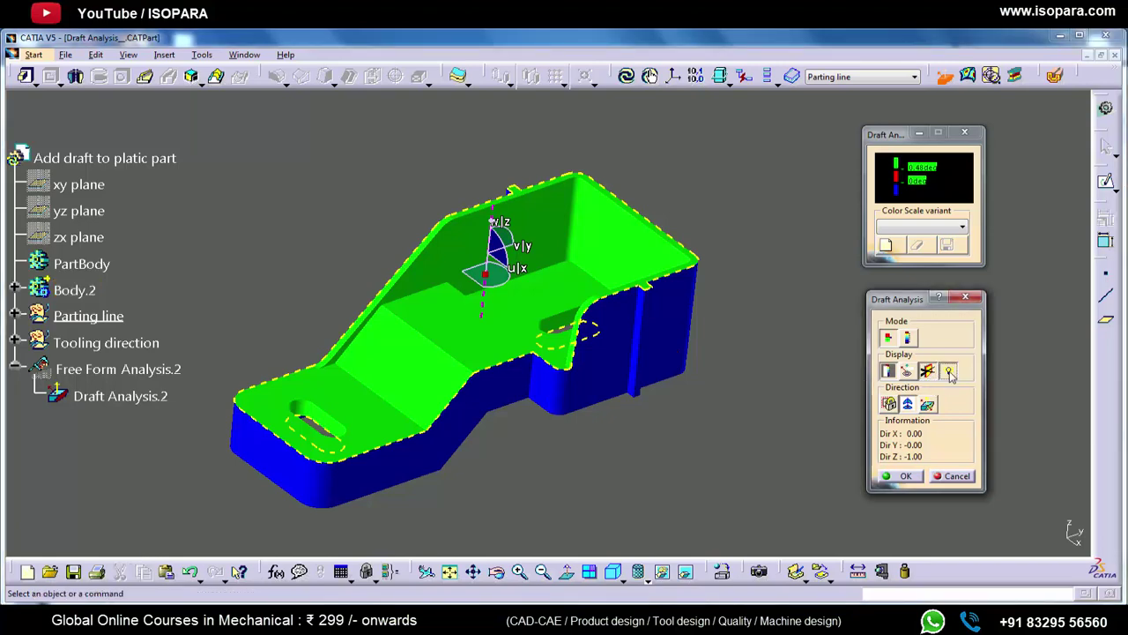
# - Toggle the light effect off and on to compare the flat and shaded draft colours of the part
pyautogui.click(949, 372)
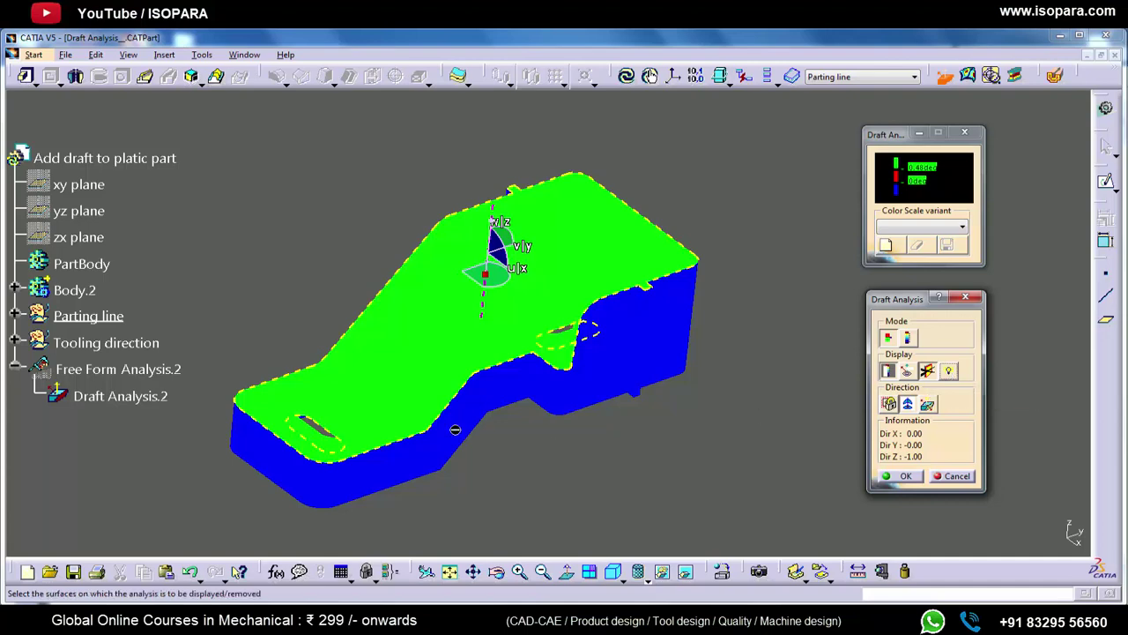
pyautogui.moveTo(480, 414); pyautogui.dragTo(344, 411, button='middle')
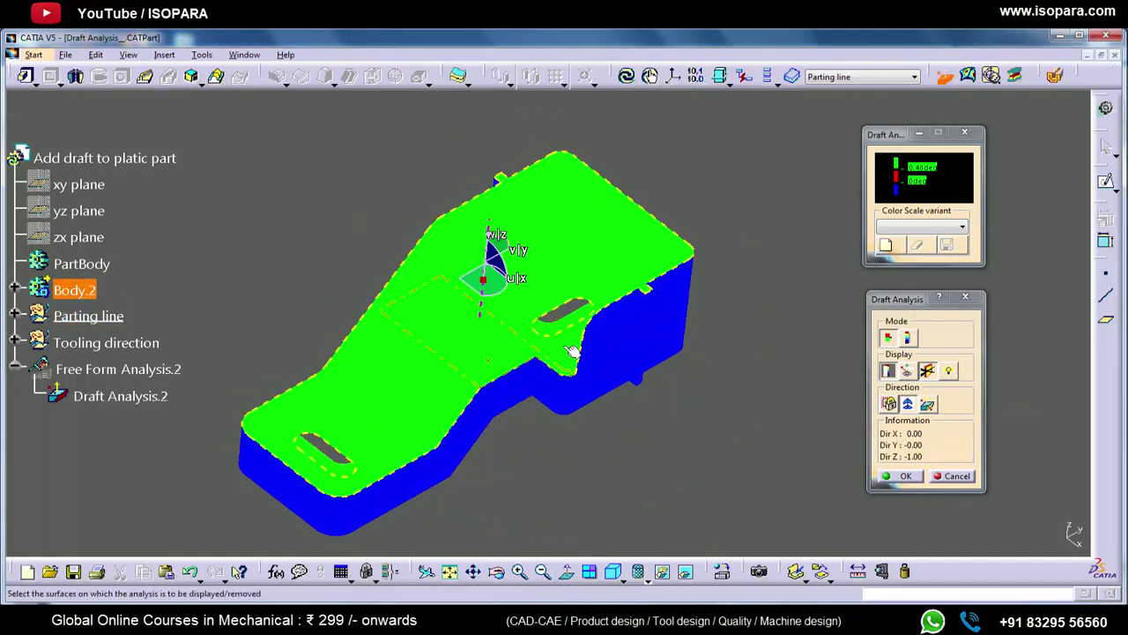
pyautogui.moveTo(564, 394); pyautogui.dragTo(700, 370, button='middle')
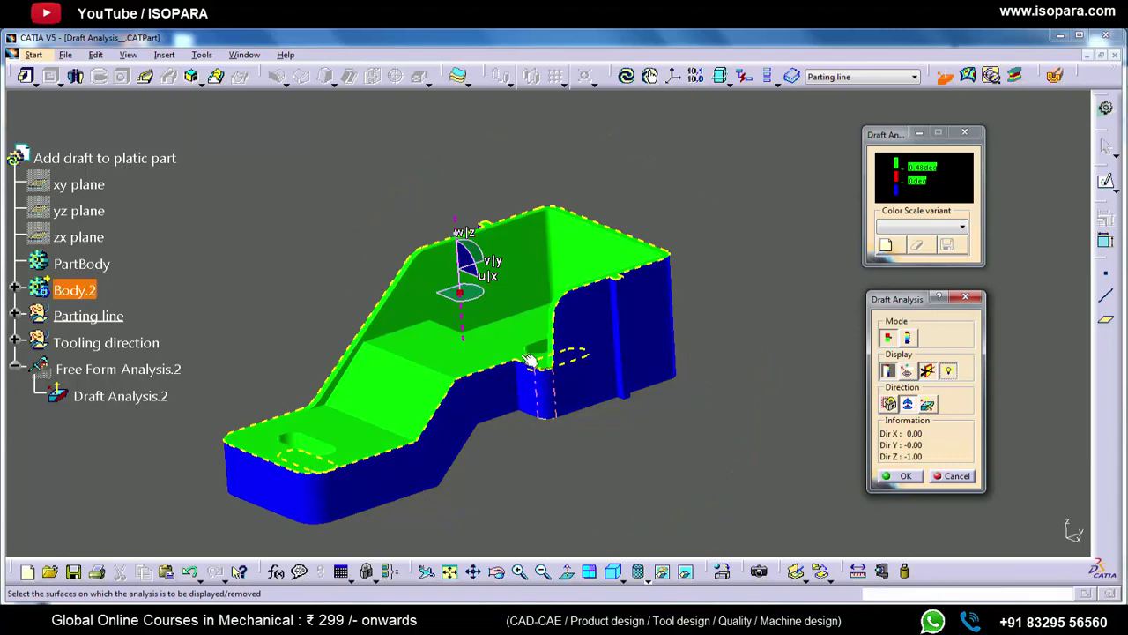
pyautogui.moveTo(530, 364)
pyautogui.mouseDown(button='middle')
pyautogui.moveTo(562, 351)
pyautogui.moveTo(491, 359)
pyautogui.moveTo(511, 352)
pyautogui.mouseUp(button='middle')
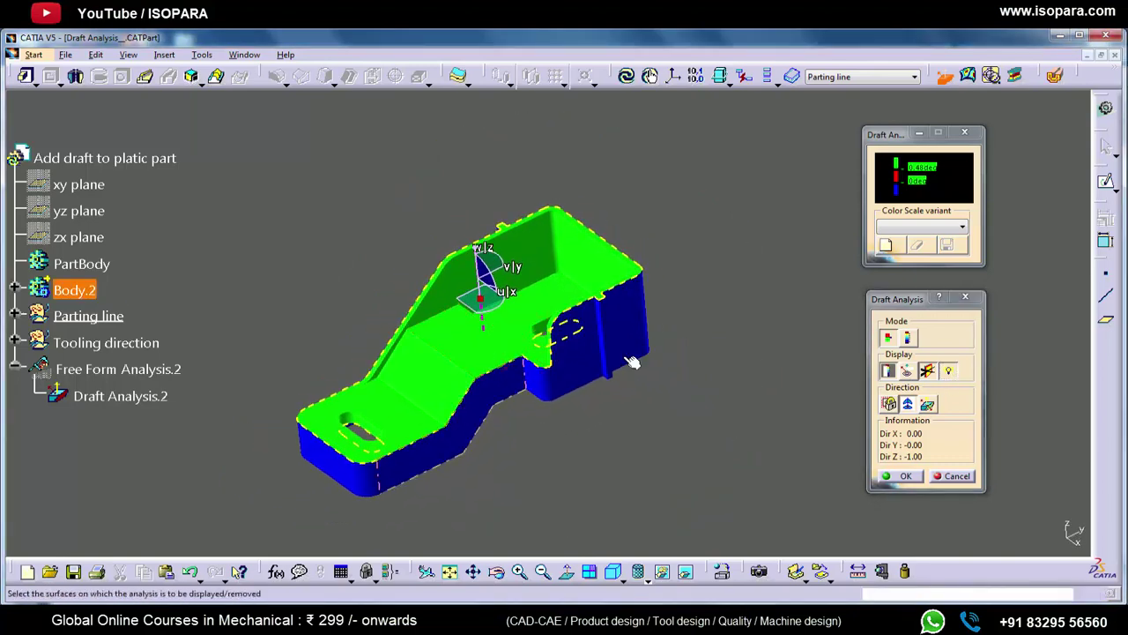
pyautogui.click(927, 370)
pyautogui.click(946, 371)
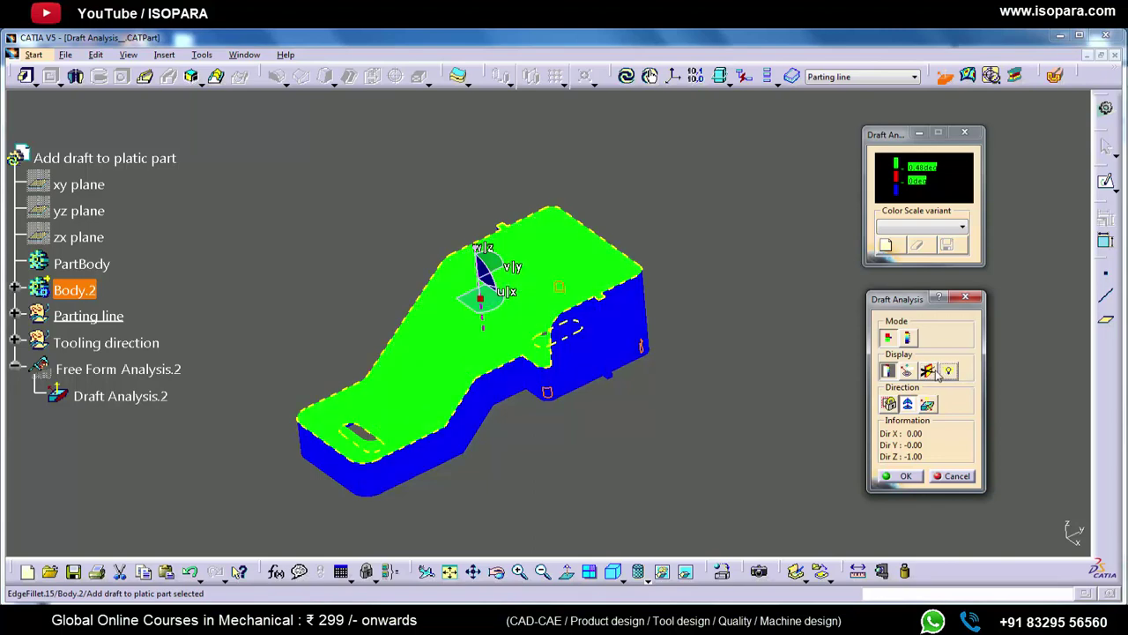
pyautogui.click(948, 371)
pyautogui.moveTo(539, 353)
pyautogui.mouseDown(button='middle')
pyautogui.moveTo(650, 347)
pyautogui.moveTo(659, 360)
pyautogui.moveTo(584, 403)
pyautogui.moveTo(881, 398)
pyautogui.mouseUp(button='middle')
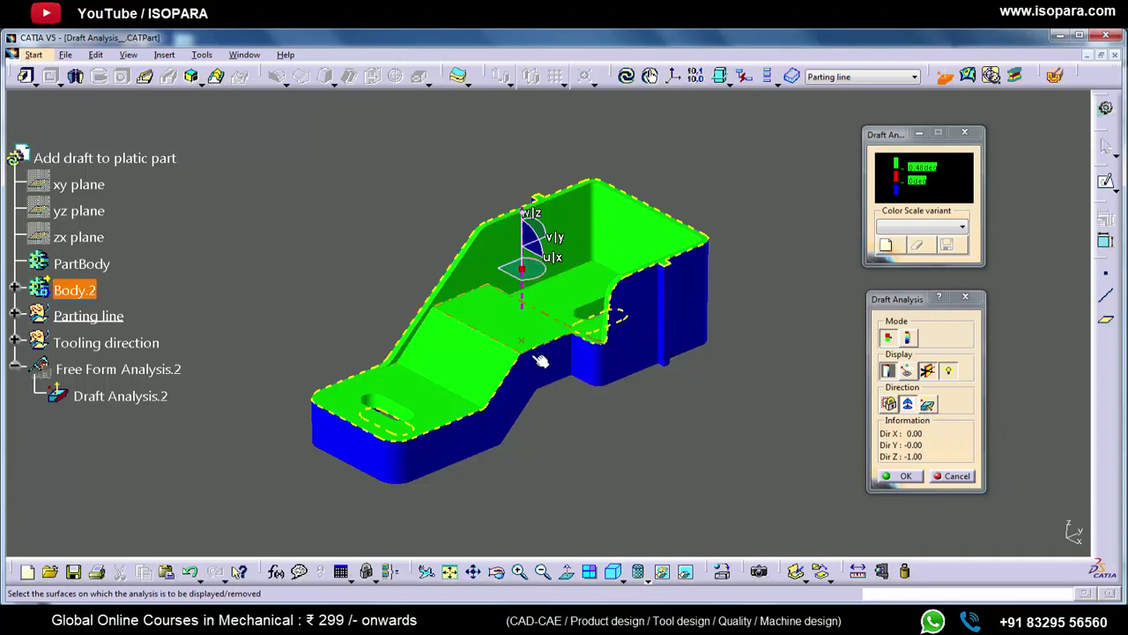
# - Invert the draft direction back and forth and compare the colours on the inner and outer walls
pyautogui.click(927, 404)
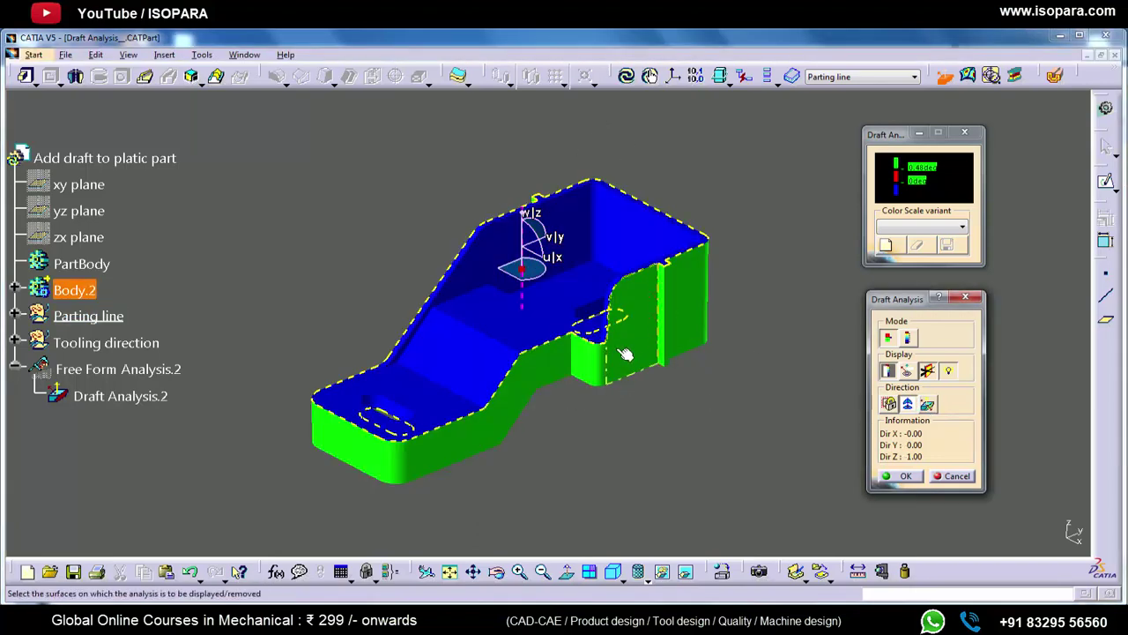
pyautogui.moveTo(652, 350); pyautogui.dragTo(617, 352, button='middle')
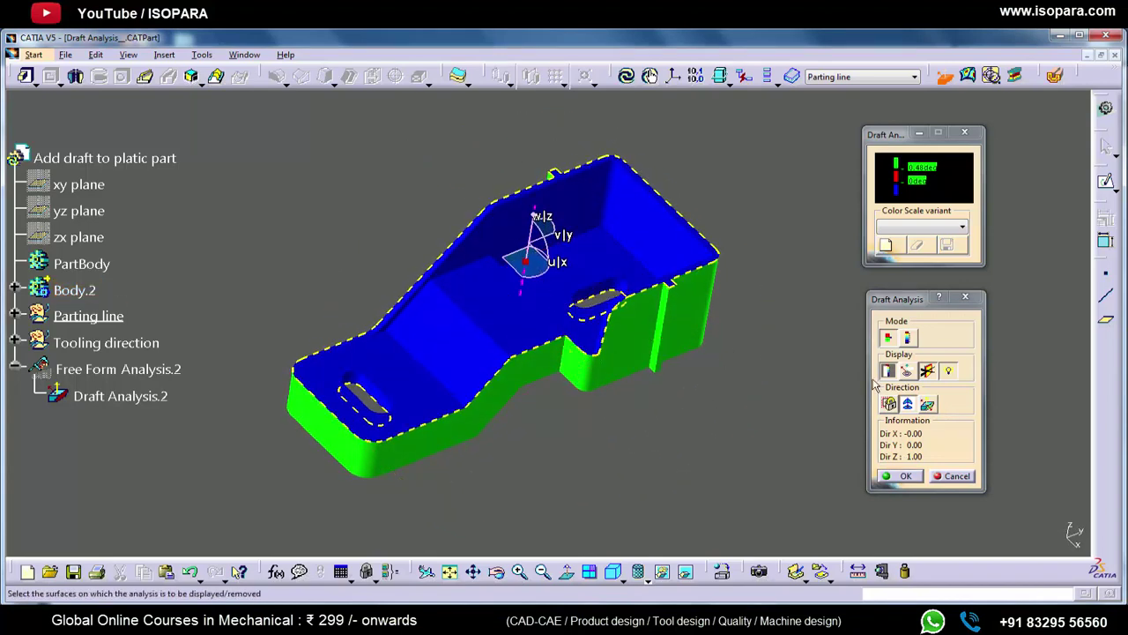
pyautogui.click(927, 405)
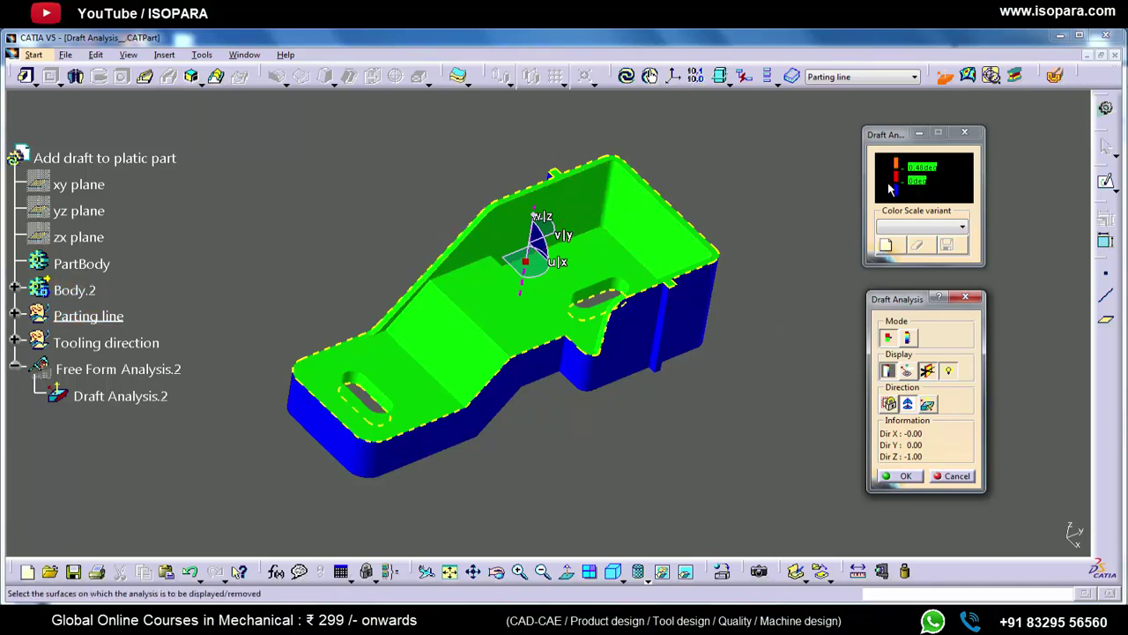
pyautogui.moveTo(593, 351); pyautogui.dragTo(554, 380, button='middle')
pyautogui.click(927, 404)
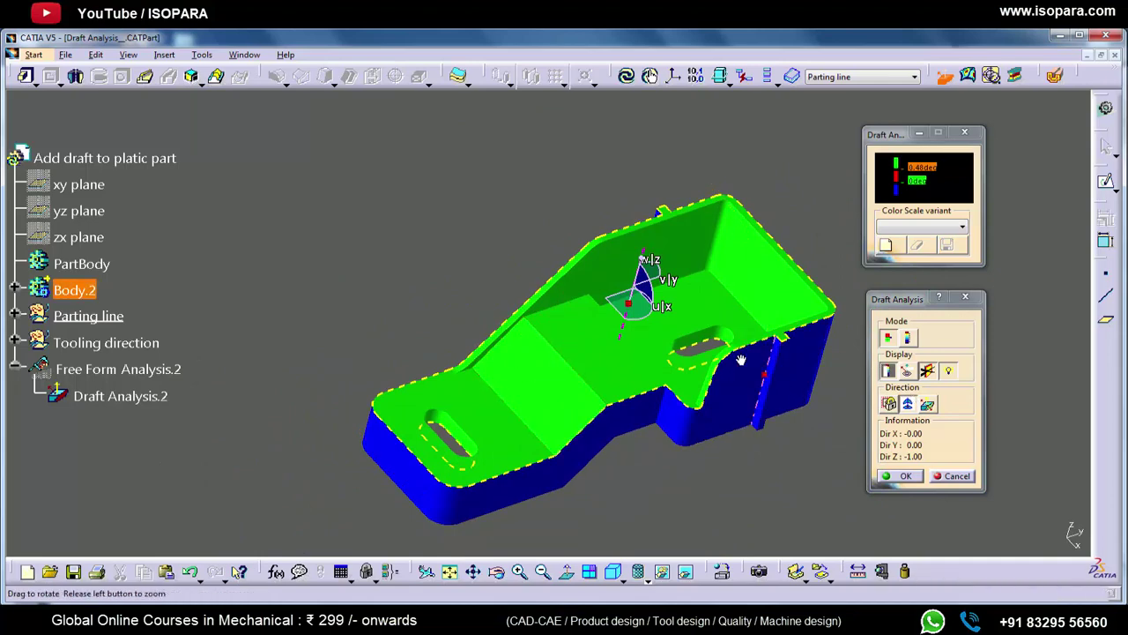
pyautogui.click(908, 404)
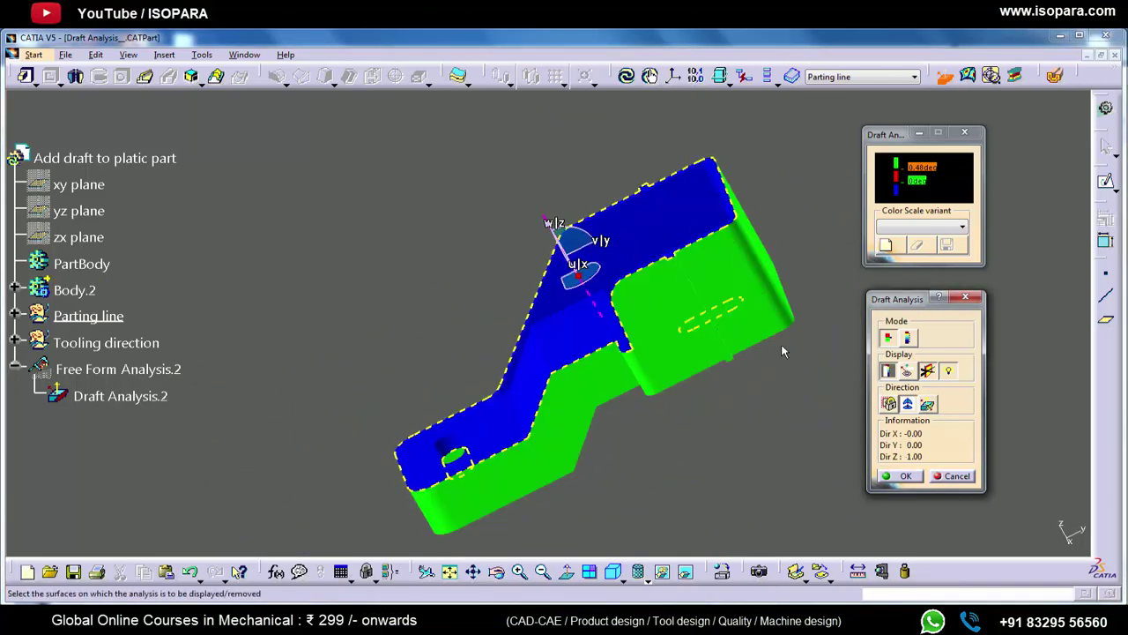
pyautogui.moveTo(590, 231); pyautogui.dragTo(551, 395, button='middle')
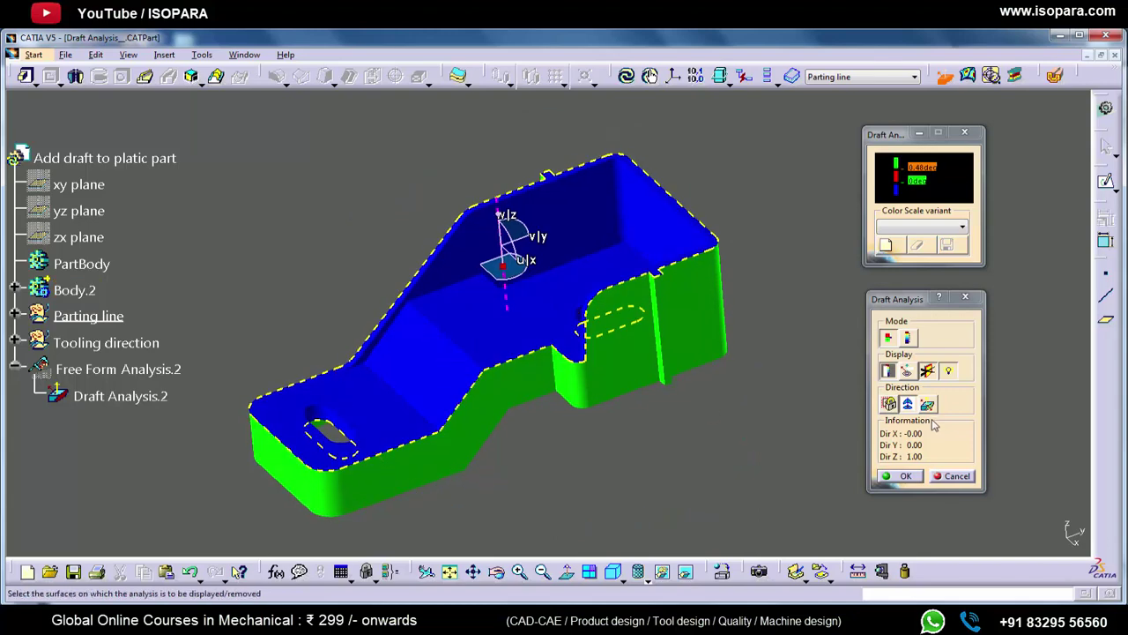
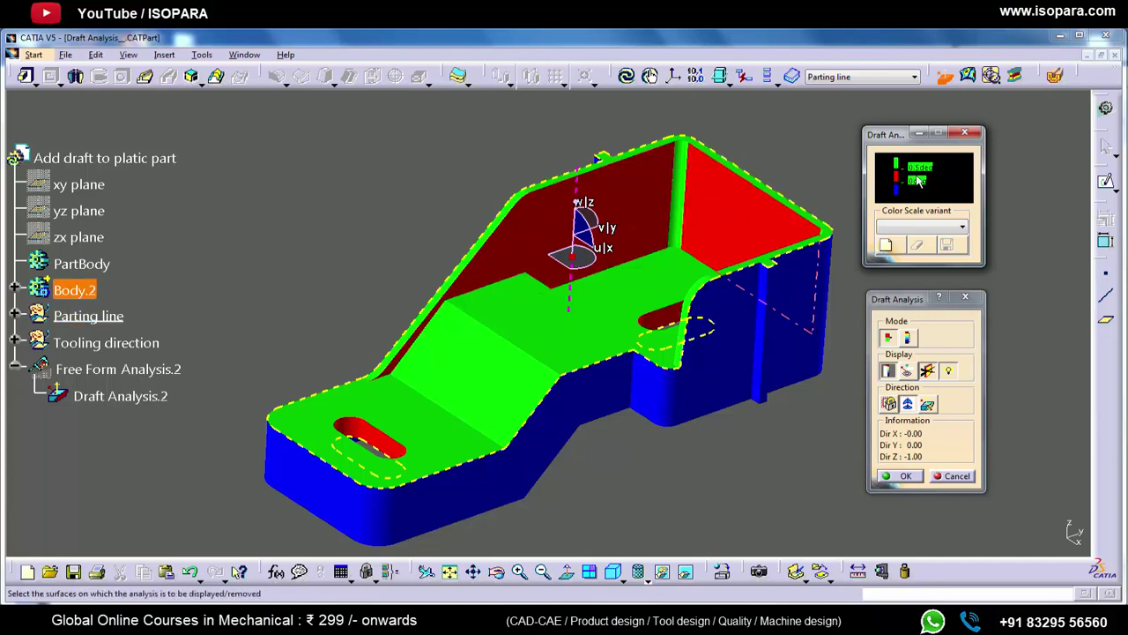
# - Set the upper draft angle threshold of the colour scale to 0.48 deg
pyautogui.moveTo(661, 197); pyautogui.dragTo(590, 254, button='middle')
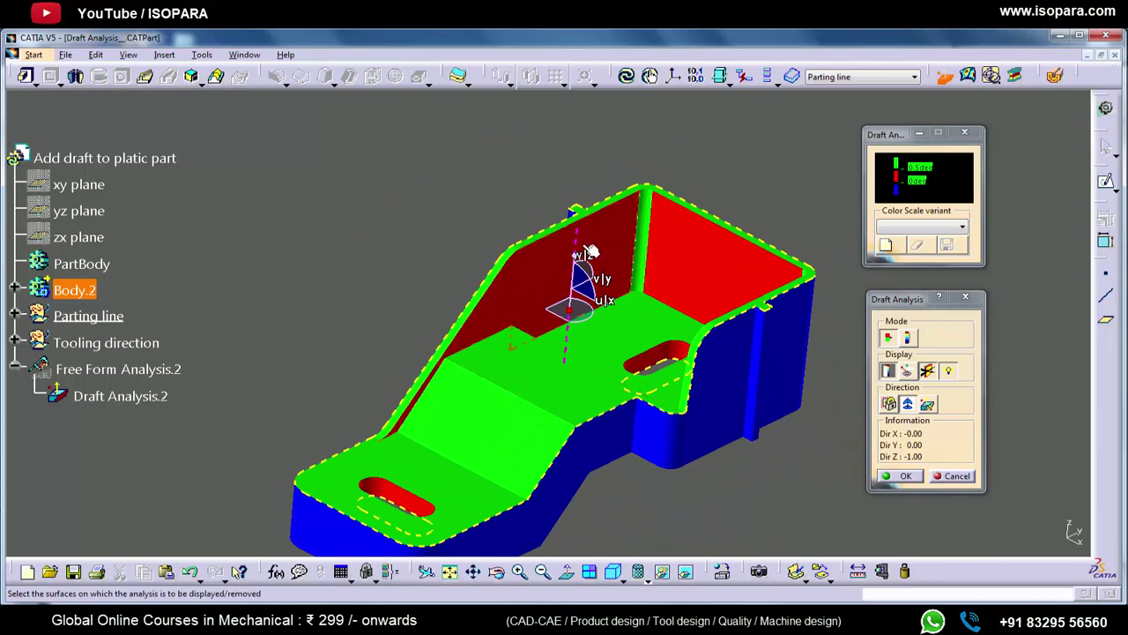
pyautogui.doubleClick(922, 167)
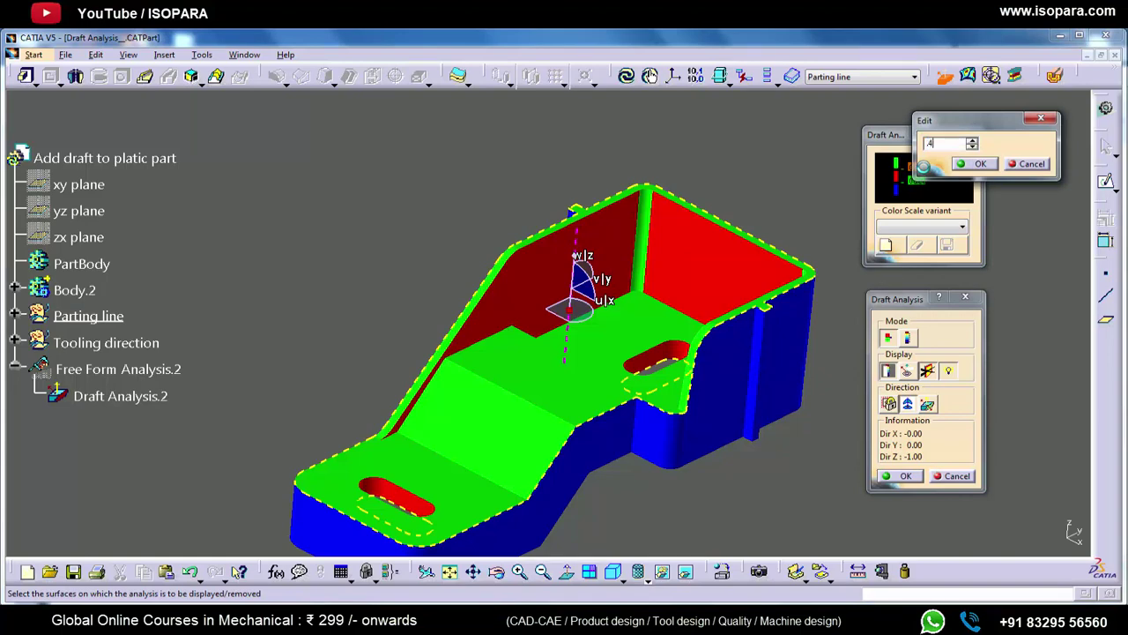
pyautogui.press('Return')
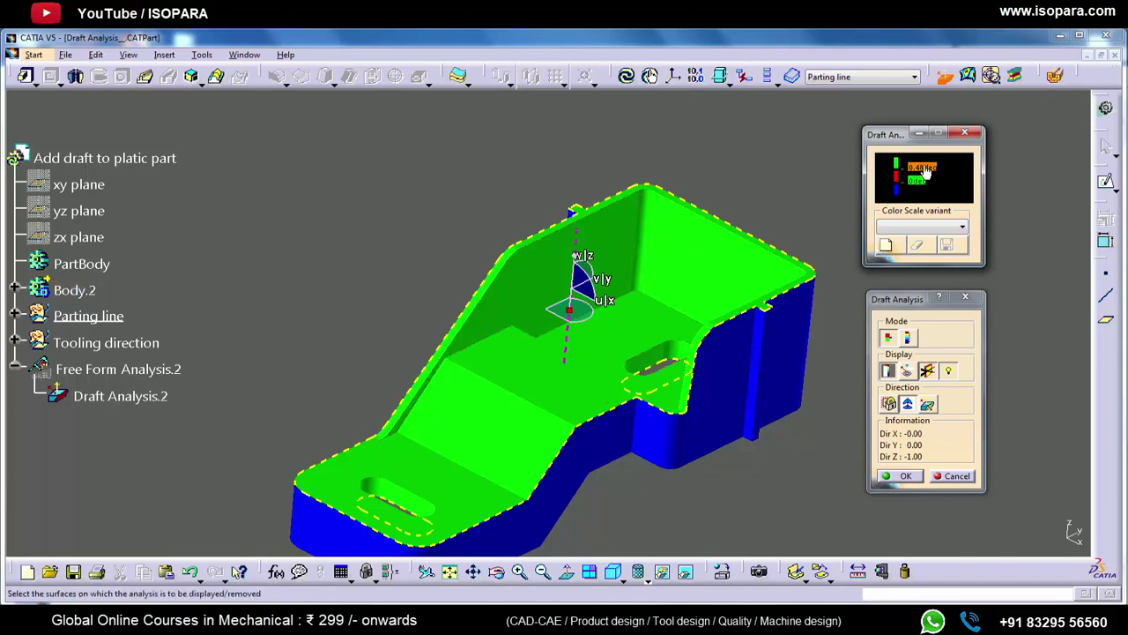
# - Inspect the draft colours on the pocket and outer walls, and accept the draft analysis
pyautogui.moveTo(597, 338); pyautogui.dragTo(608, 249, button='middle')
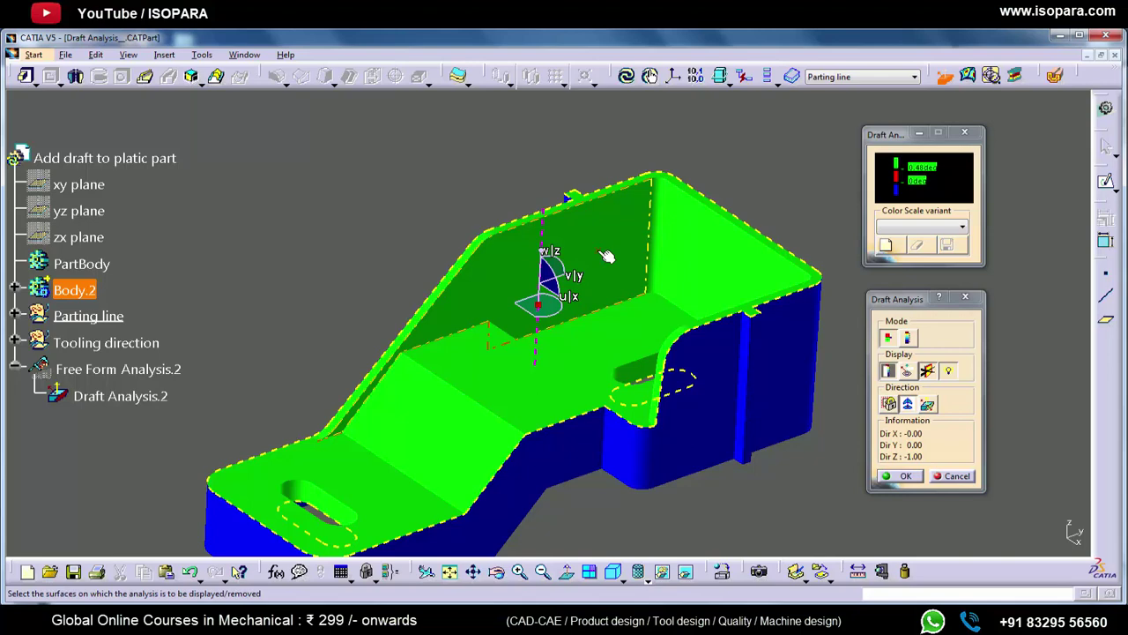
pyautogui.moveTo(536, 297); pyautogui.dragTo(975, 159, button='middle')
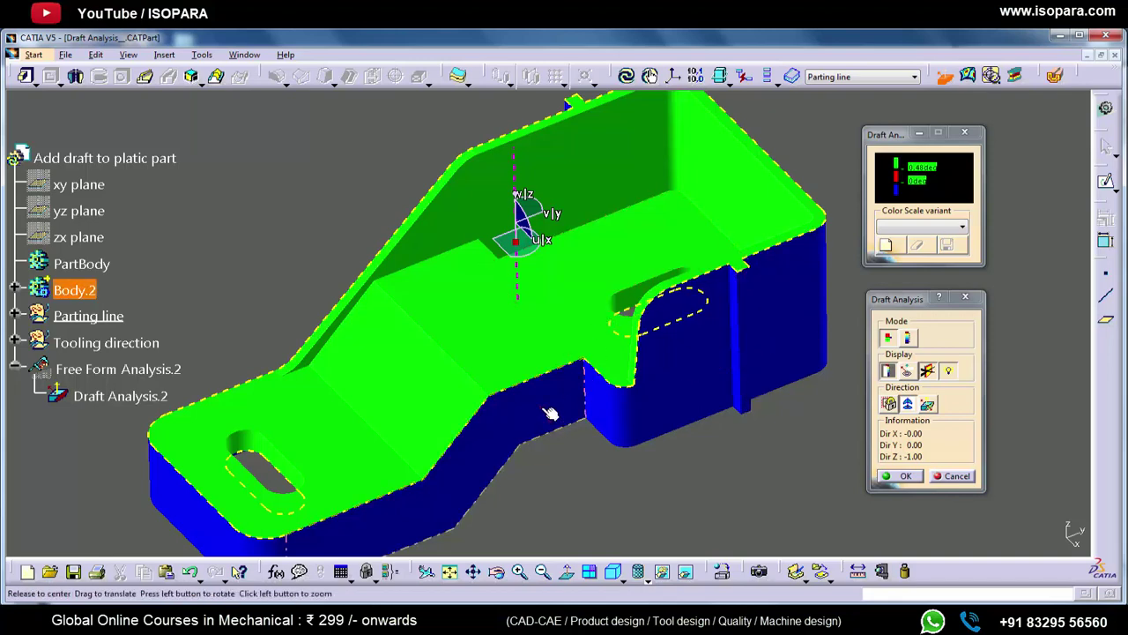
pyautogui.moveTo(544, 413); pyautogui.dragTo(747, 291, button='middle')
pyautogui.moveTo(584, 327); pyautogui.dragTo(516, 423, button='middle')
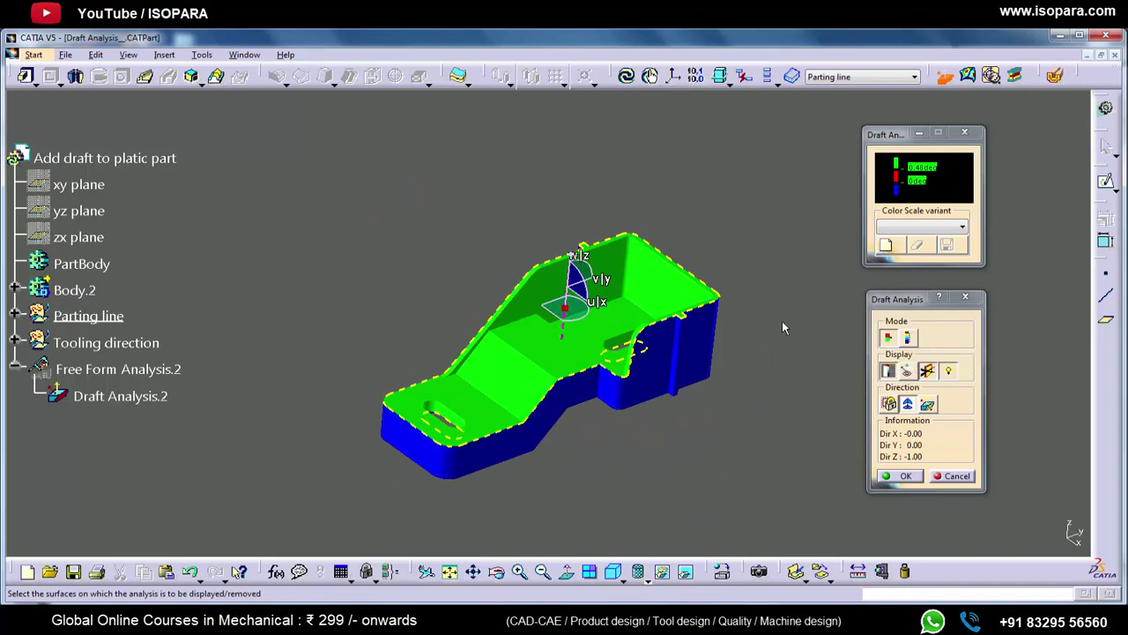
pyautogui.moveTo(564, 368); pyautogui.dragTo(691, 379, button='middle')
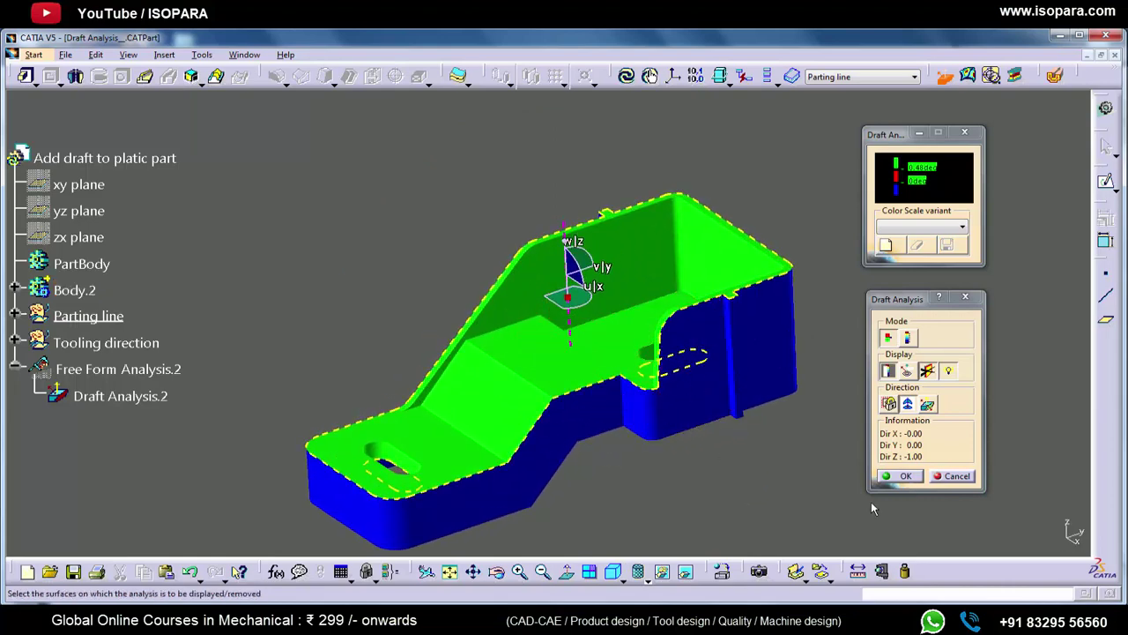
pyautogui.click(905, 478)
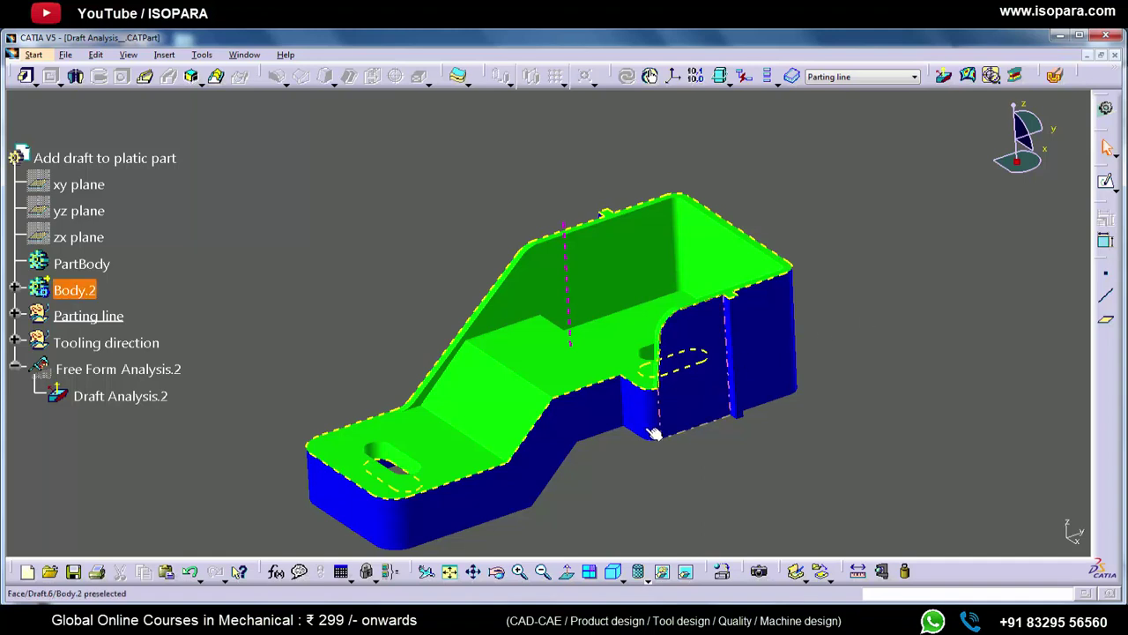
# - Examine the parting line along the rim and around the rib on the outer wall of Body.2
pyautogui.moveTo(546, 373); pyautogui.dragTo(603, 371, button='middle')
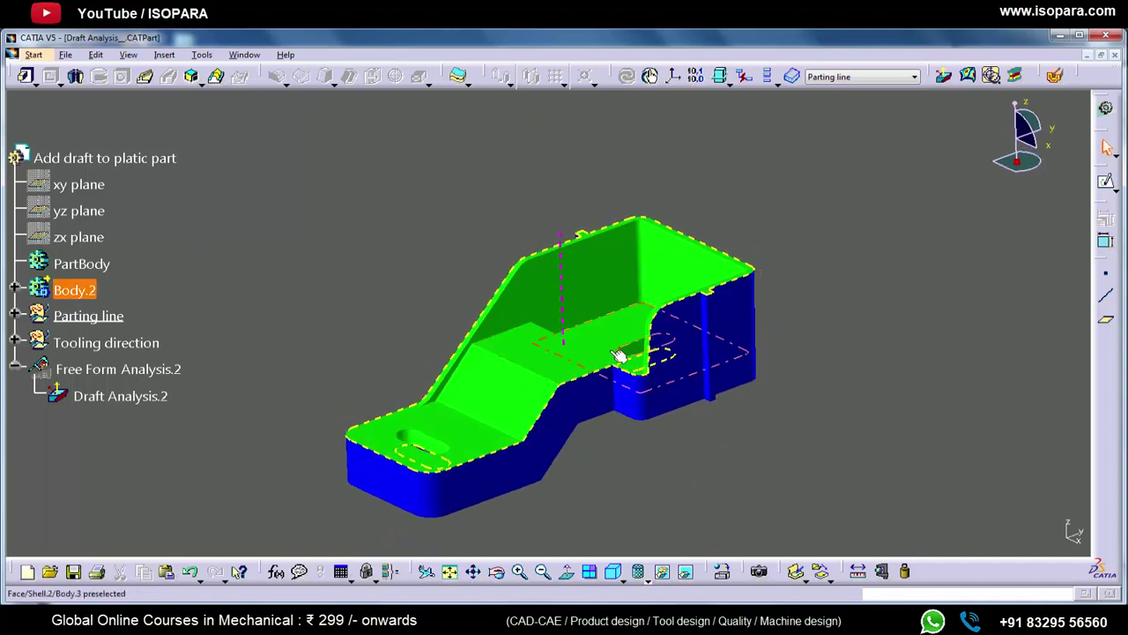
pyautogui.click(781, 372)
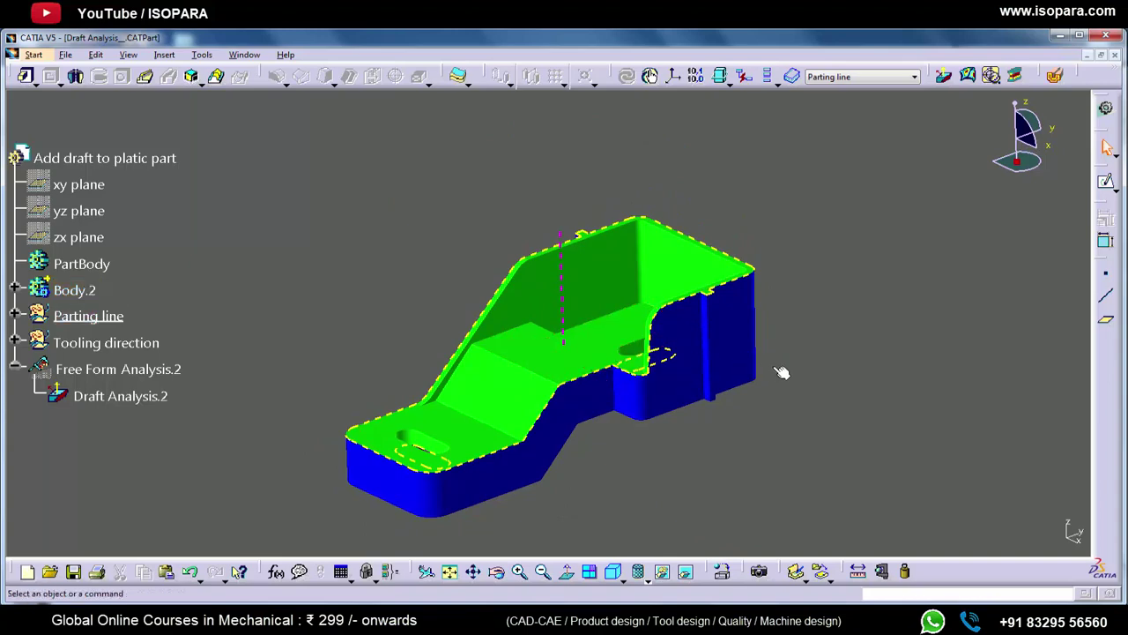
pyautogui.click(713, 294)
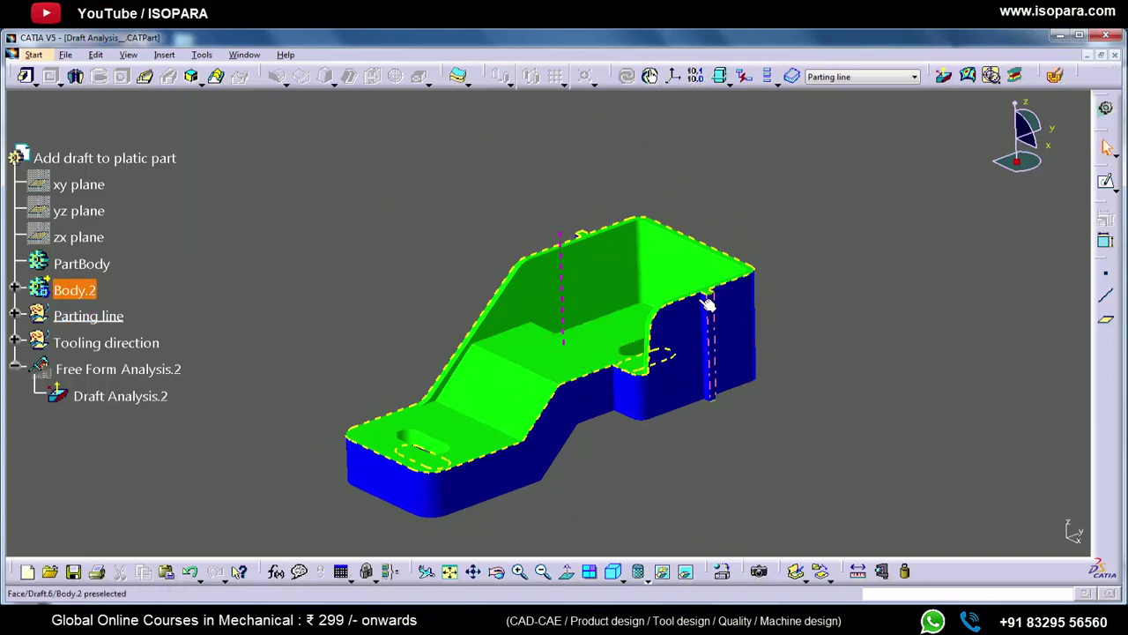
pyautogui.moveTo(713, 294); pyautogui.dragTo(626, 317, button='middle')
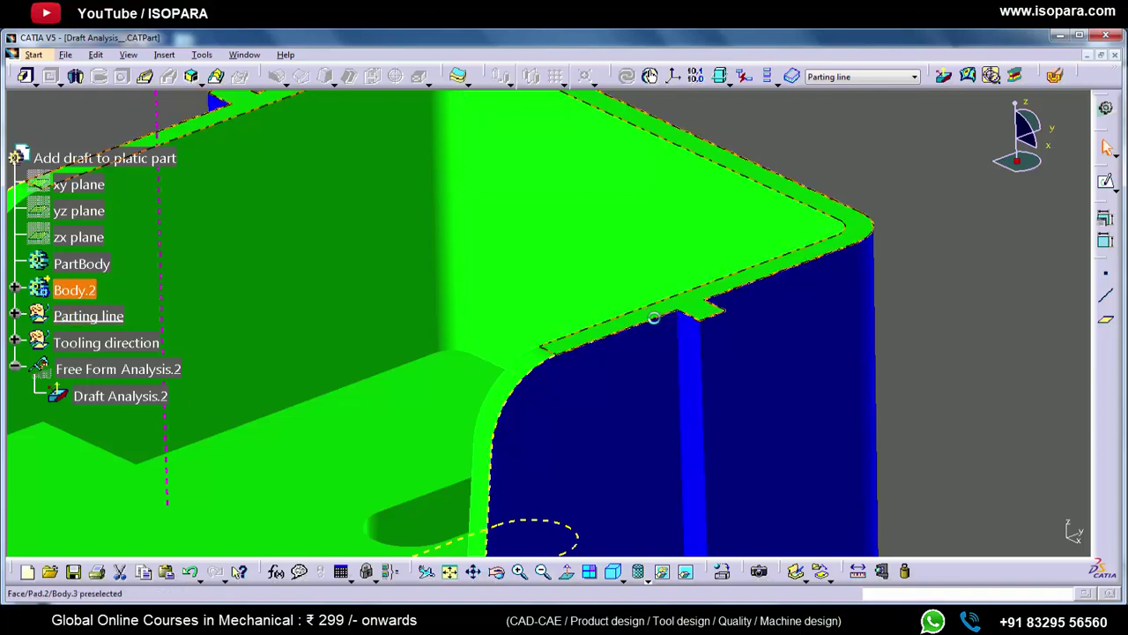
pyautogui.click(687, 319)
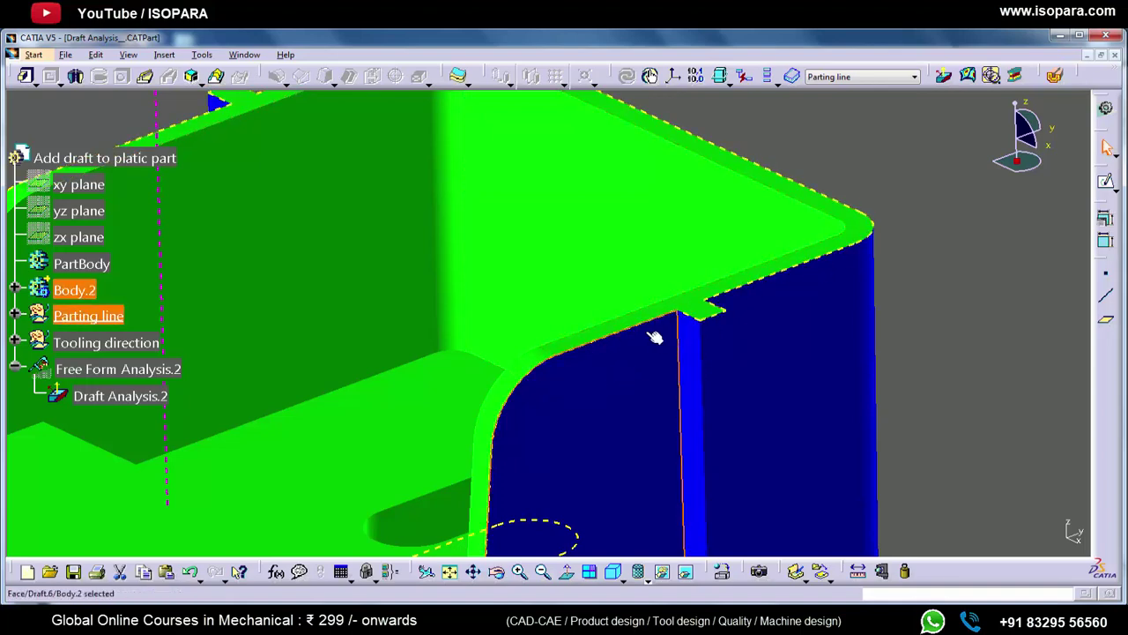
pyautogui.moveTo(633, 353); pyautogui.dragTo(693, 247, button='middle')
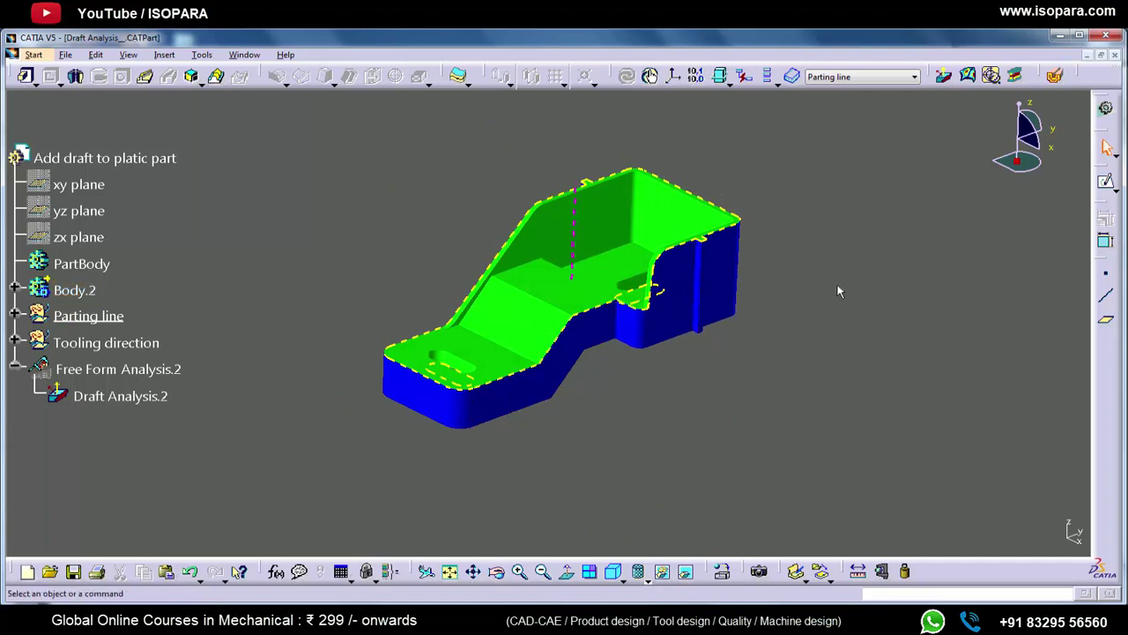
# - Start a new draft analysis and cancel it, and display the part shaded with edges
pyautogui.click(946, 78)
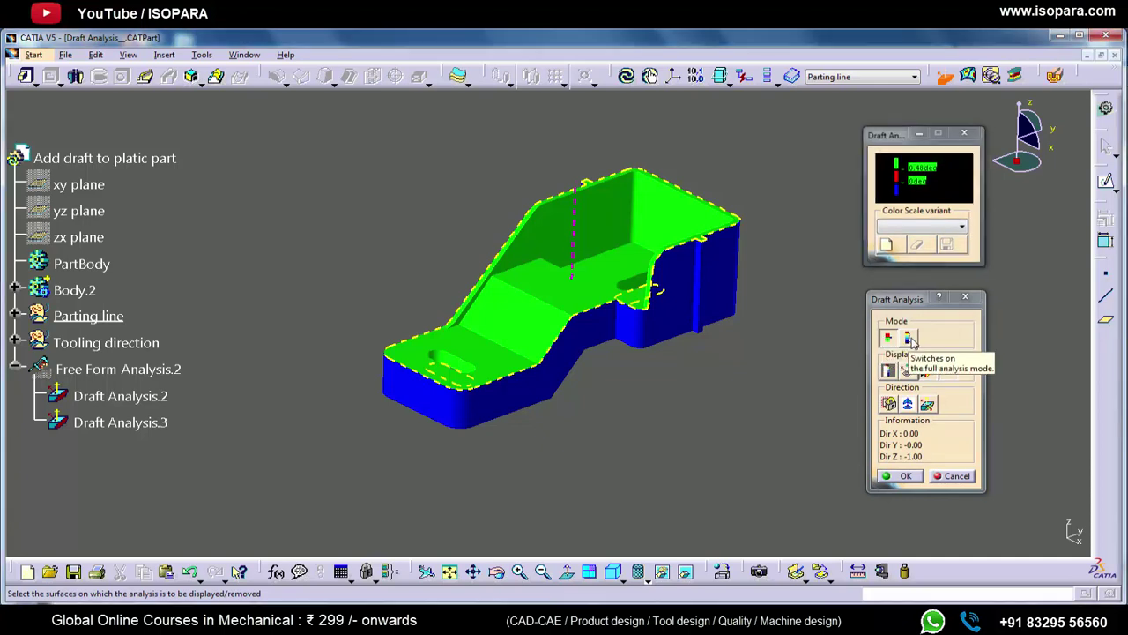
pyautogui.press('Escape')
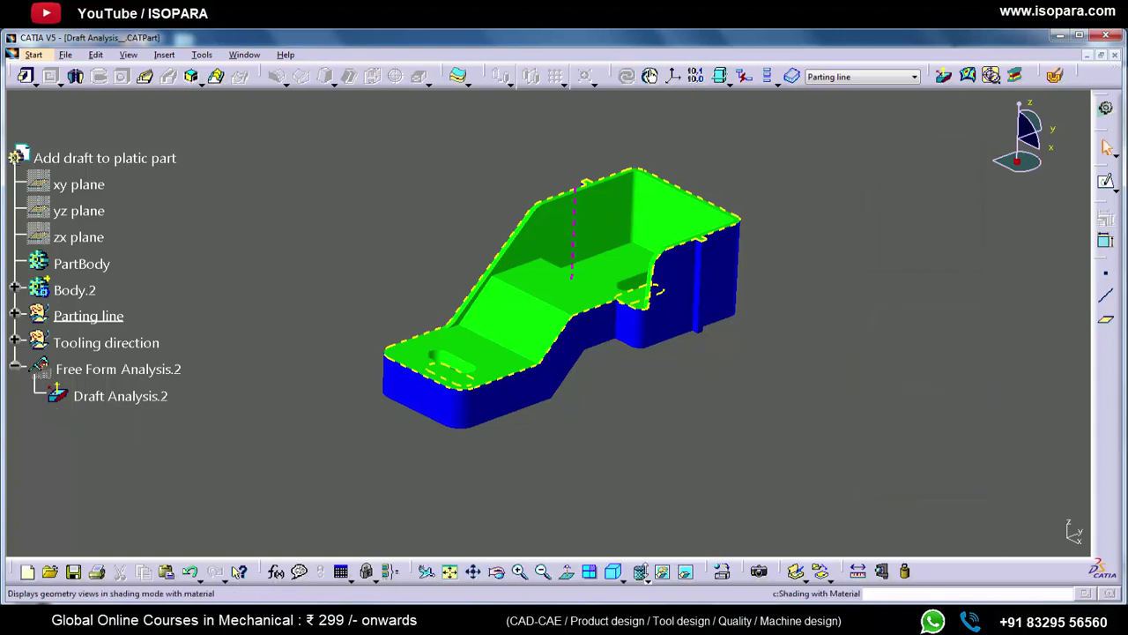
pyautogui.click(643, 573)
pyautogui.click(655, 473)
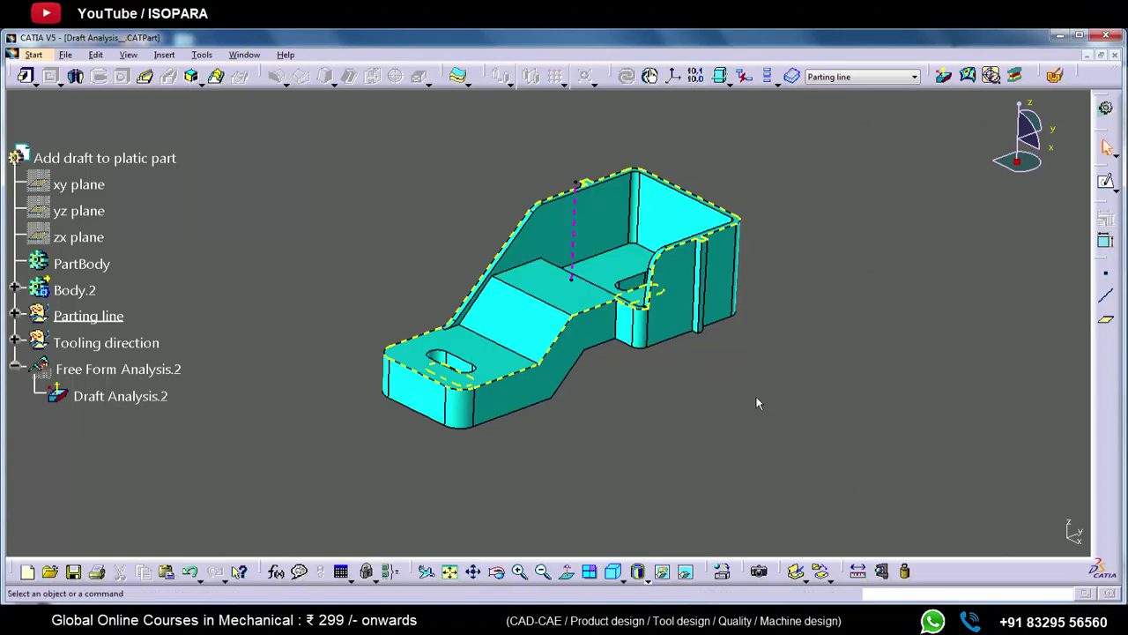